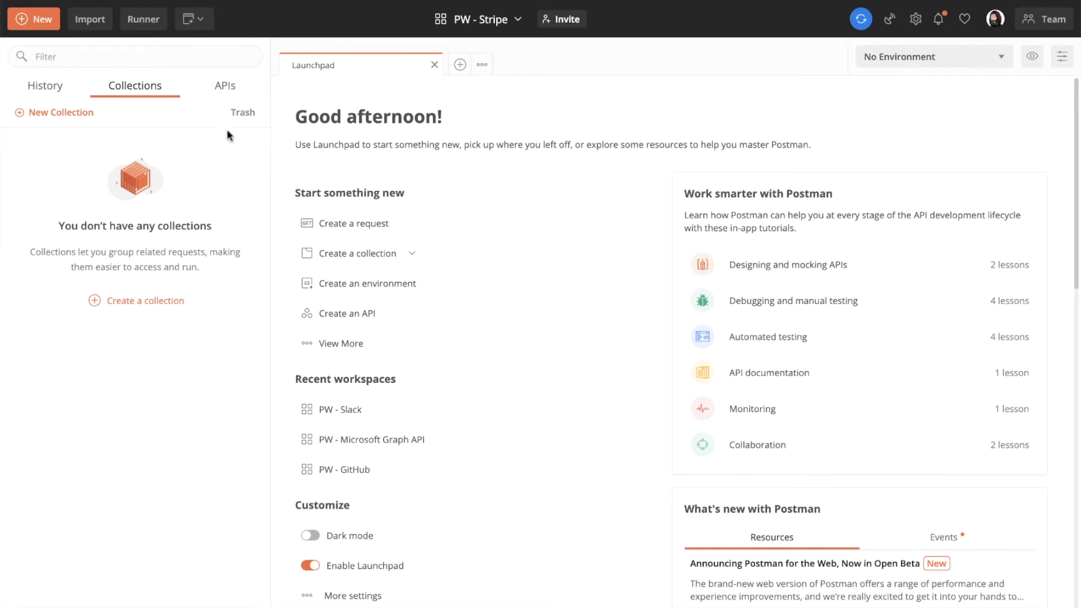
- Start a new API named Stripe with version V1
{"action": "left_click", "coordinate": [222, 93]}
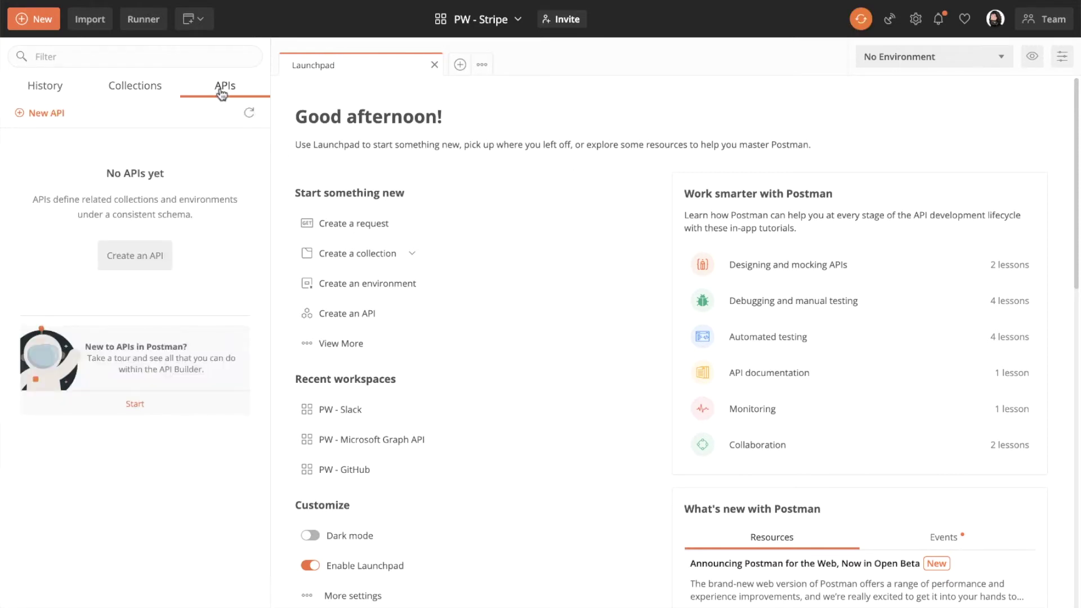
{"action": "left_click", "coordinate": [147, 264]}
{"action": "type", "text": "Stripe"}
{"action": "key", "text": "Tab"}
{"action": "type", "text": "V"}
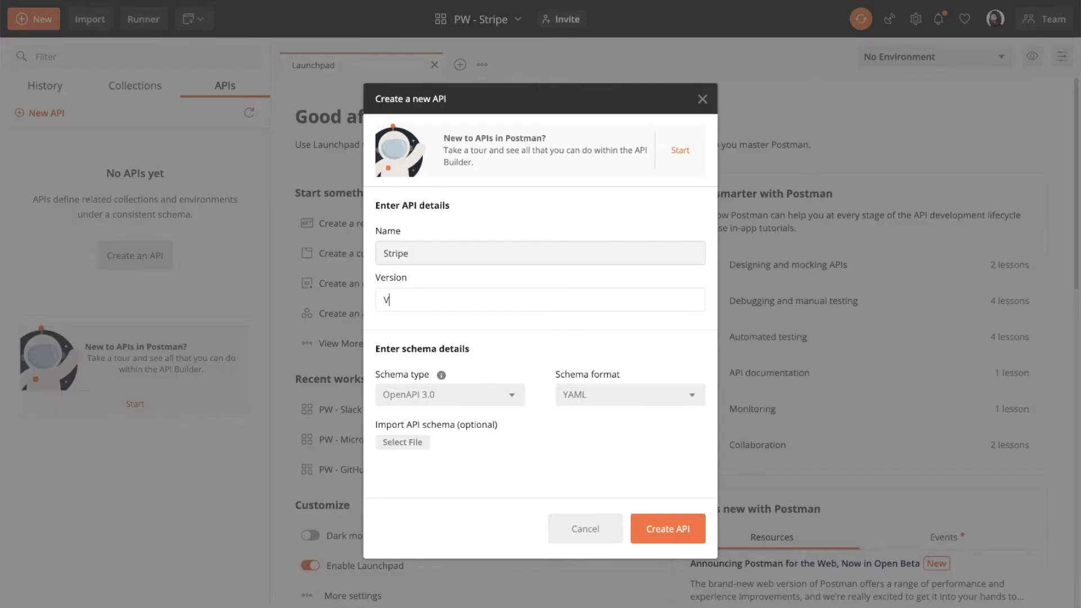
{"action": "type", "text": "1"}
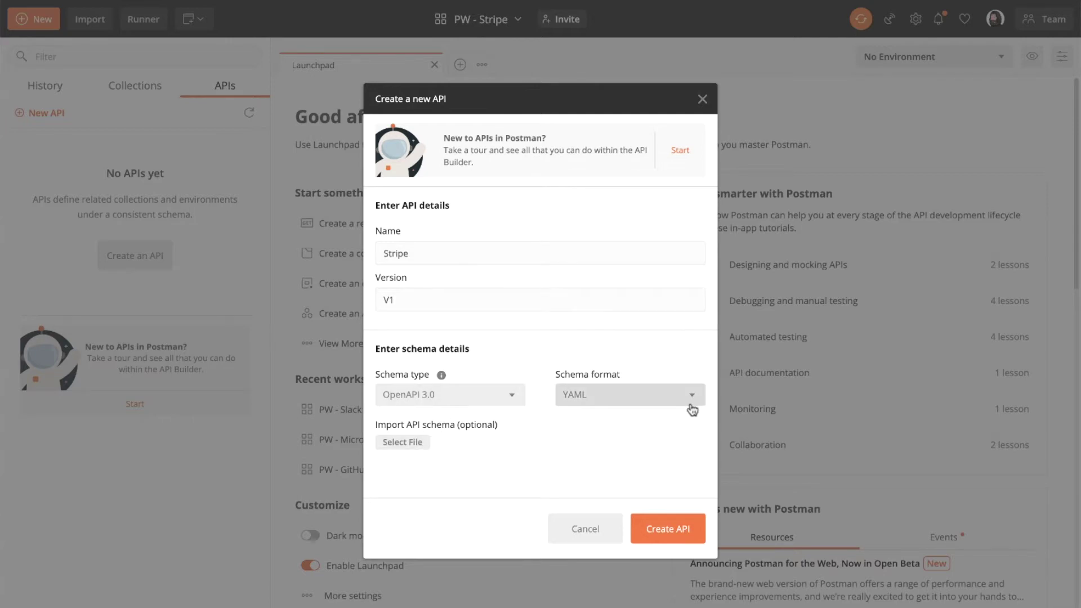
- Import stripe-openapi.yml from Downloads as the OpenAPI 3.0 YAML schema and create the Stripe API
{"action": "left_click", "coordinate": [401, 442]}
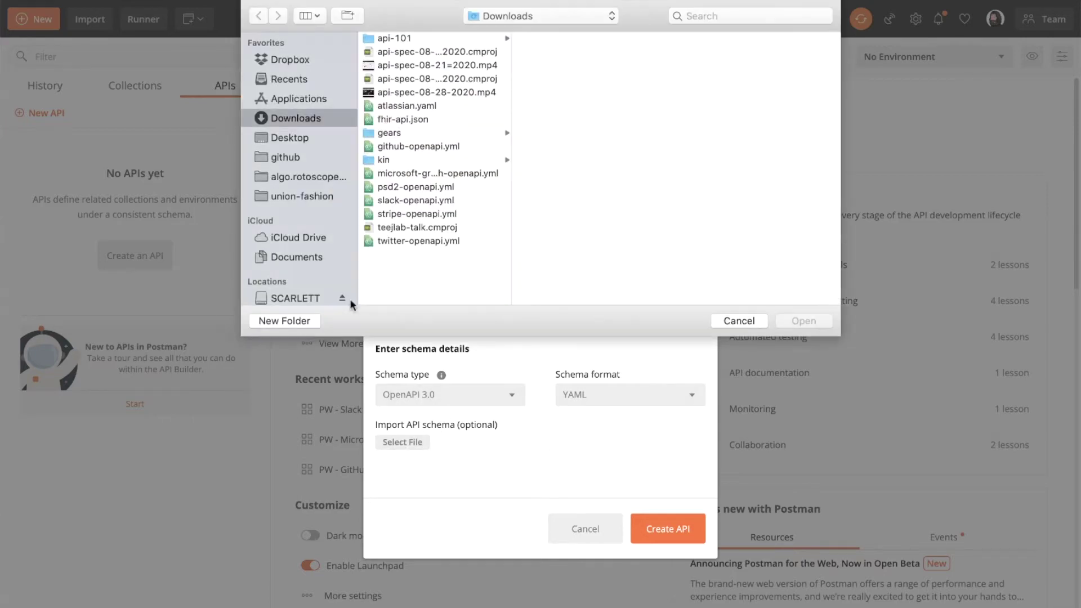
{"action": "double_click", "coordinate": [401, 213]}
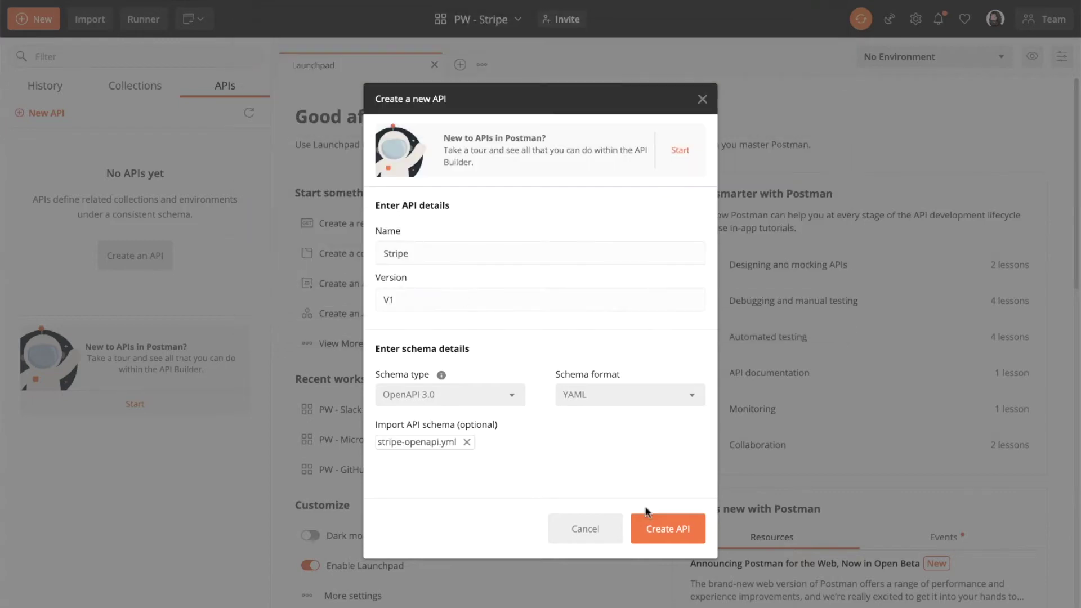
{"action": "left_click", "coordinate": [664, 528]}
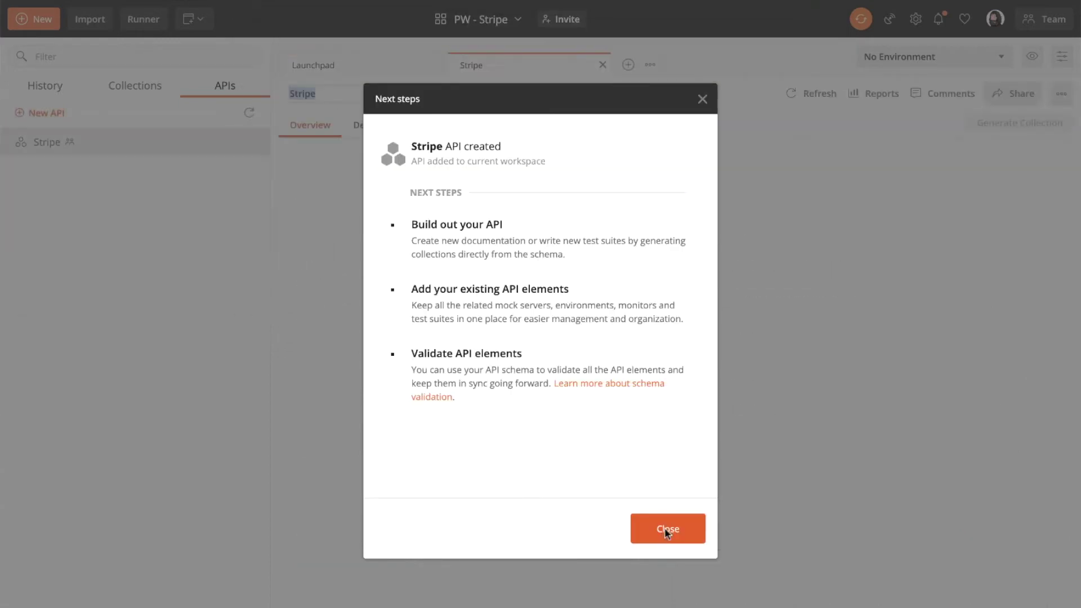
{"action": "left_click", "coordinate": [664, 529]}
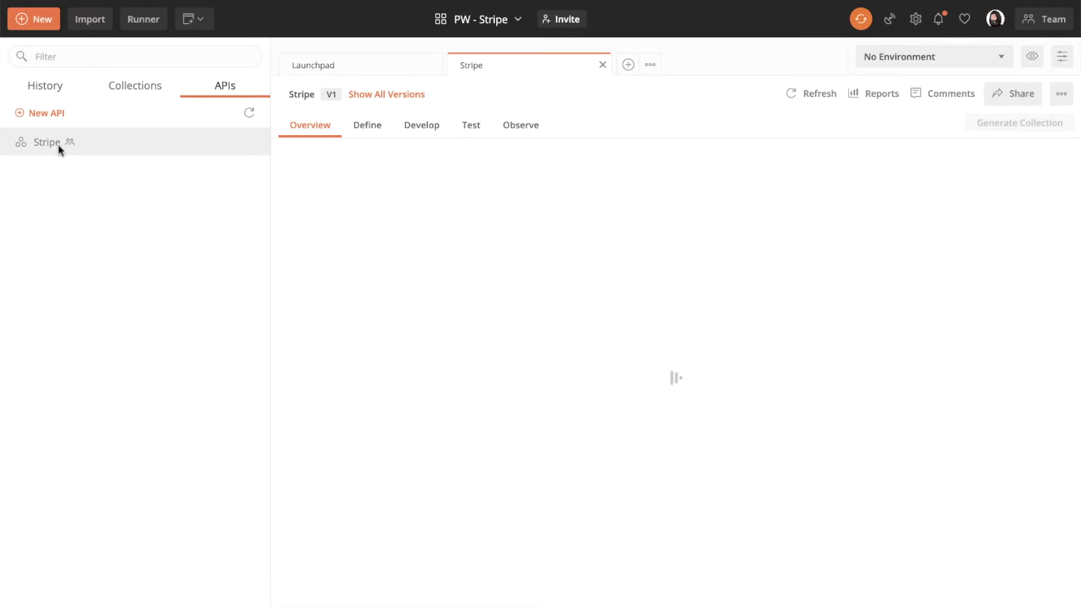
- Generate a collection named Reference Documentation from the Stripe schema for API Documentation, and show the workspace's collections
{"action": "left_click", "coordinate": [366, 126]}
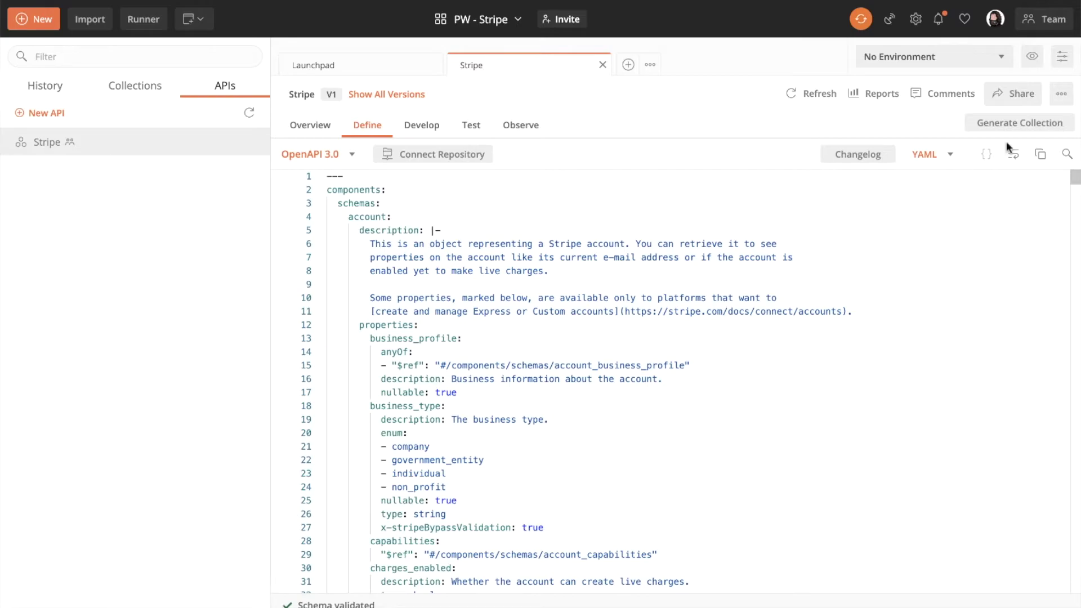
{"action": "left_click", "coordinate": [1021, 127]}
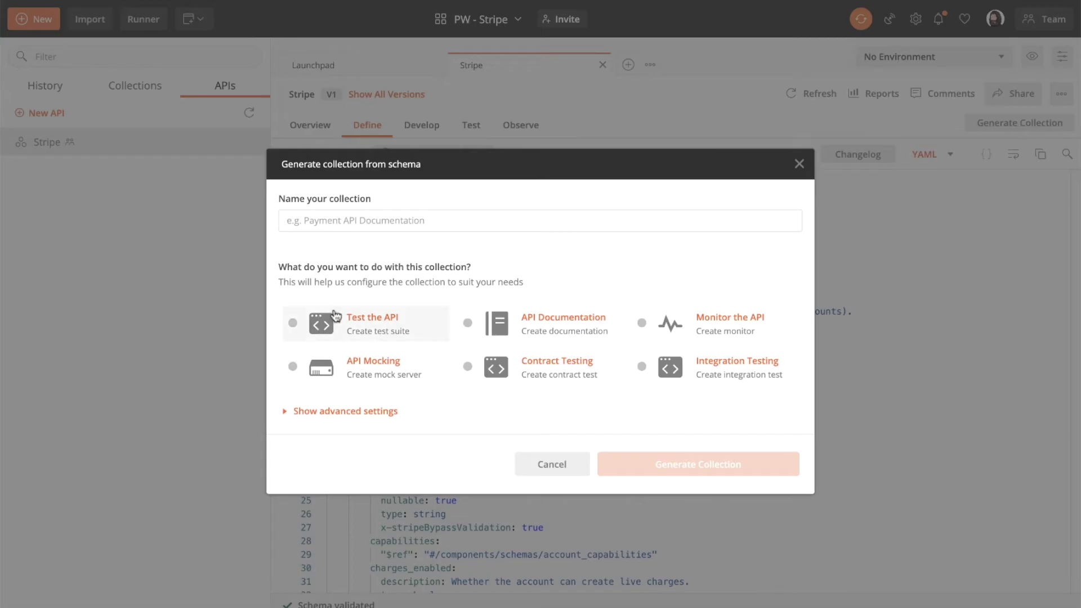
{"action": "type", "text": "Stripe"}
{"action": "key", "text": "ctrl+a"}
{"action": "type", "text": "Ref"}
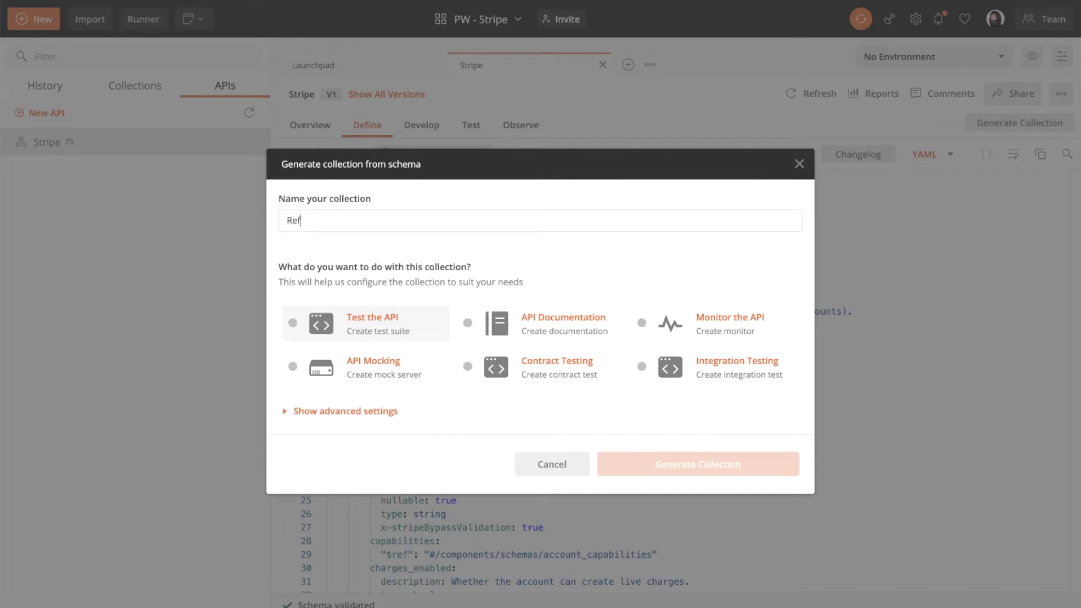
{"action": "type", "text": "erence Documentation"}
{"action": "left_click", "coordinate": [549, 328]}
{"action": "left_click", "coordinate": [688, 466]}
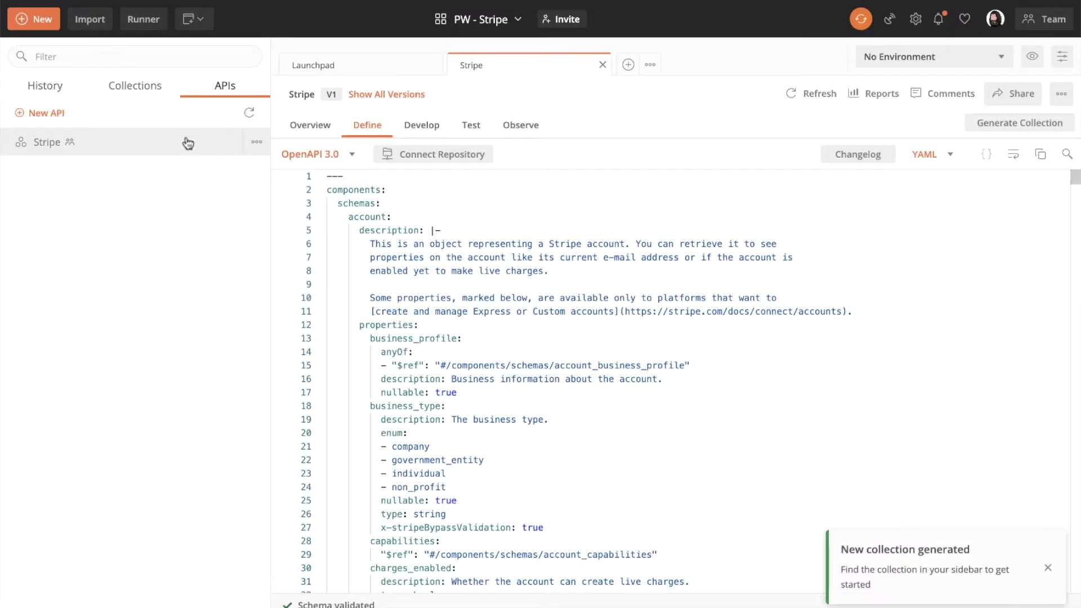
{"action": "left_click", "coordinate": [154, 94]}
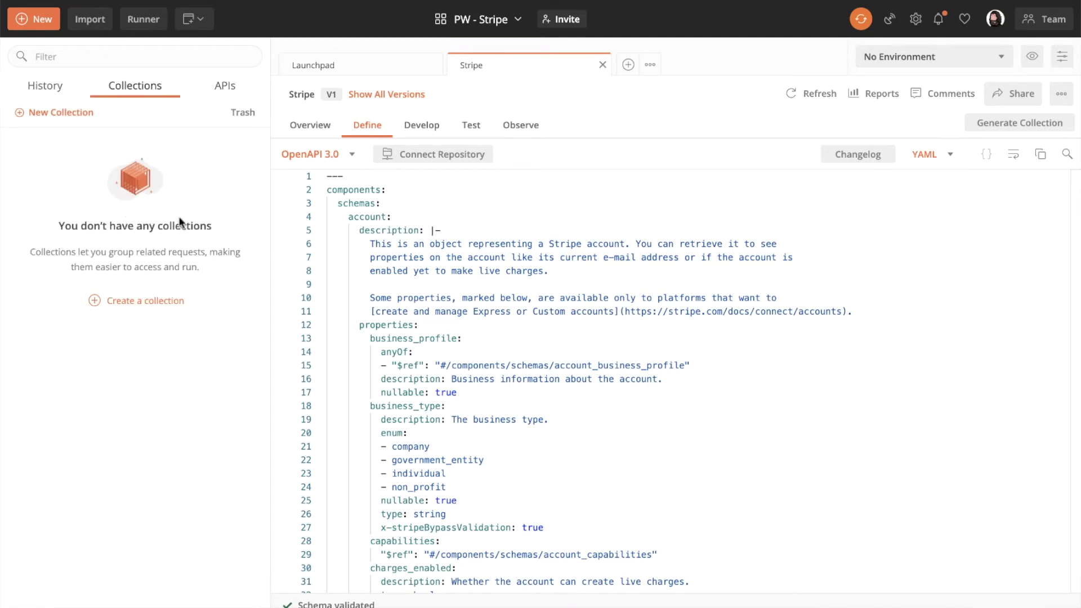
- Generate a second collection from the Stripe schema for API Mocking, named Reference Mock
{"action": "left_click", "coordinate": [1004, 124]}
{"action": "left_click", "coordinate": [369, 372]}
{"action": "left_click", "coordinate": [347, 223]}
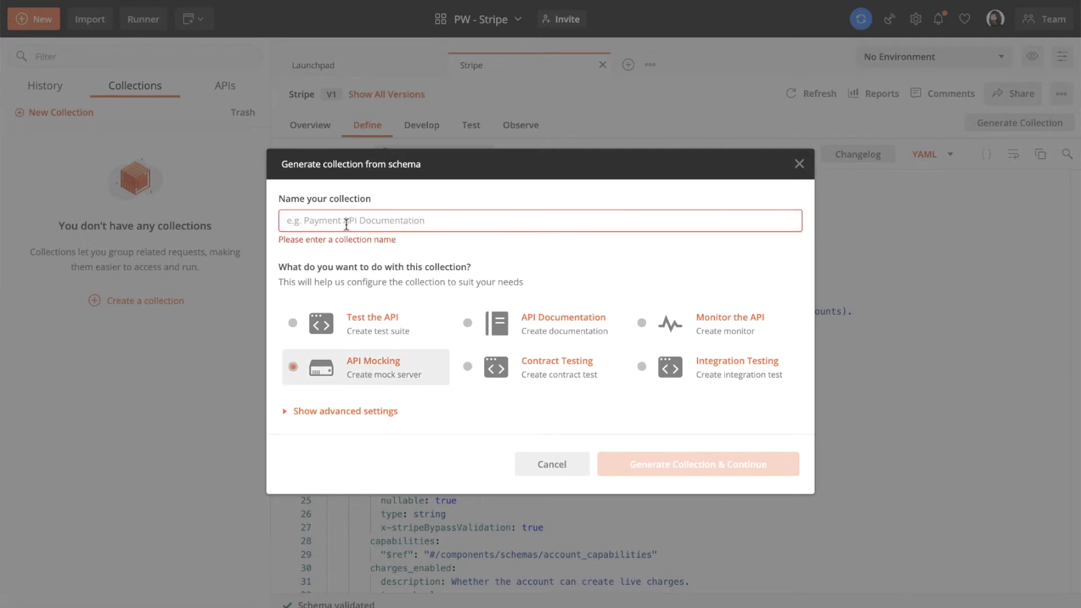
{"action": "type", "text": "Reference Mock"}
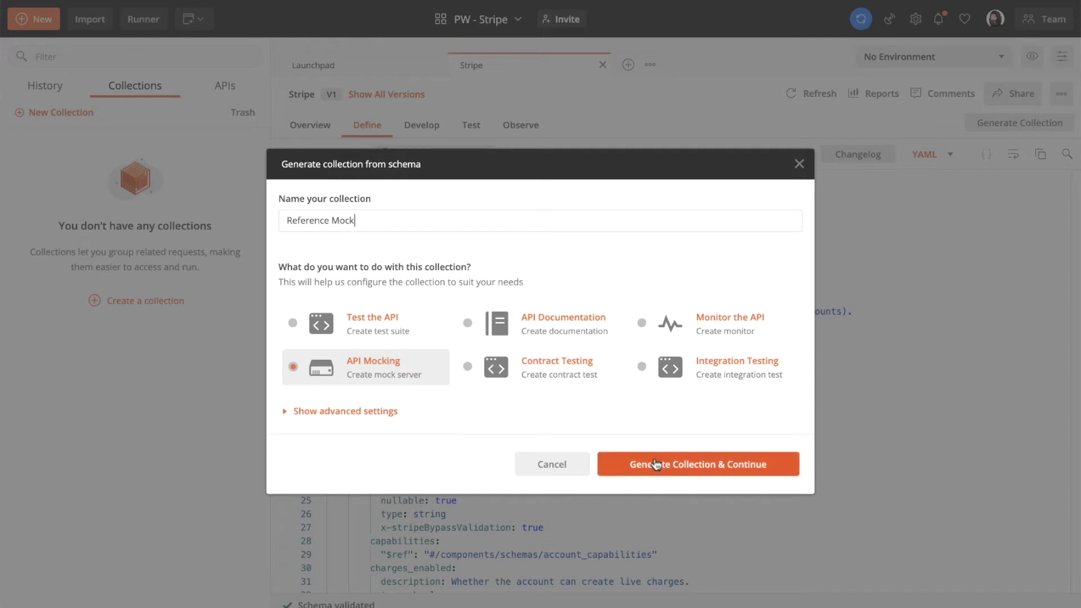
{"action": "left_click", "coordinate": [657, 466]}
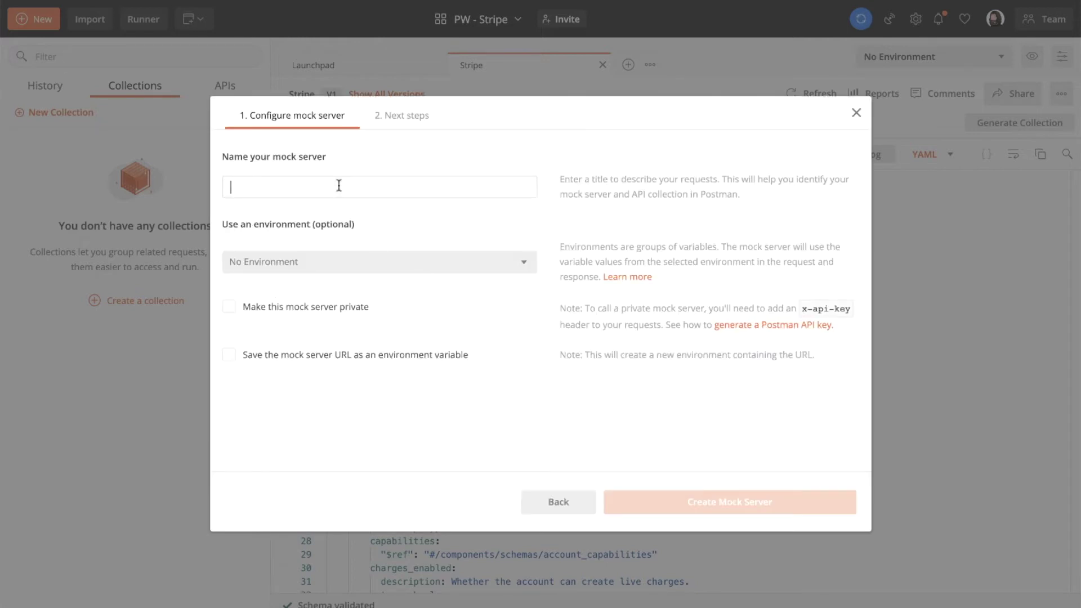
- Create a mock server named Reference Mock with its URL saved as an environment variable
{"action": "type", "text": "Reference Mock"}
{"action": "key", "text": "Tab"}
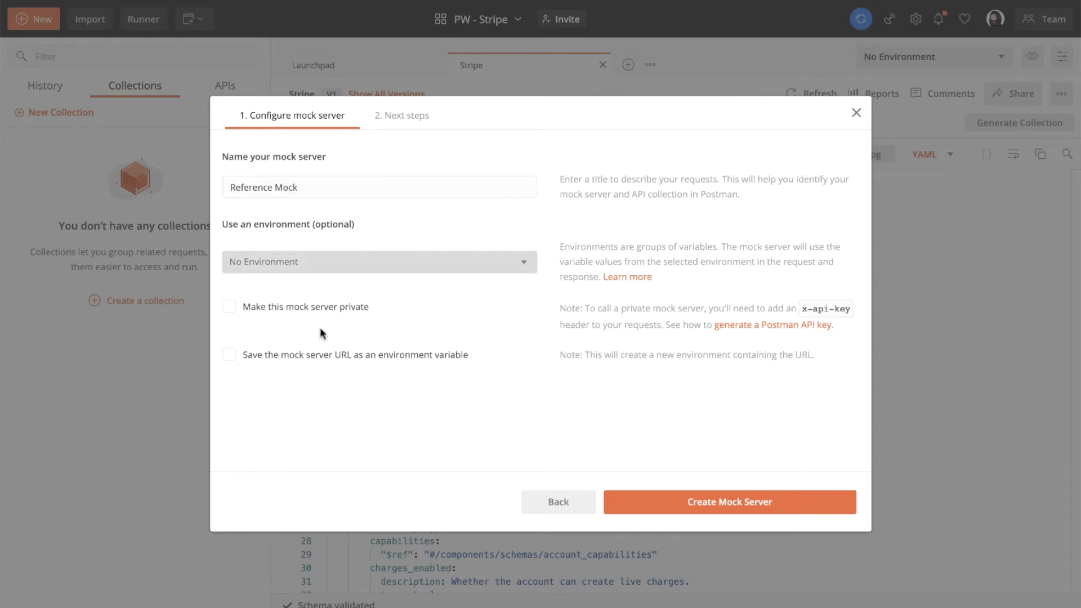
{"action": "left_click", "coordinate": [231, 359]}
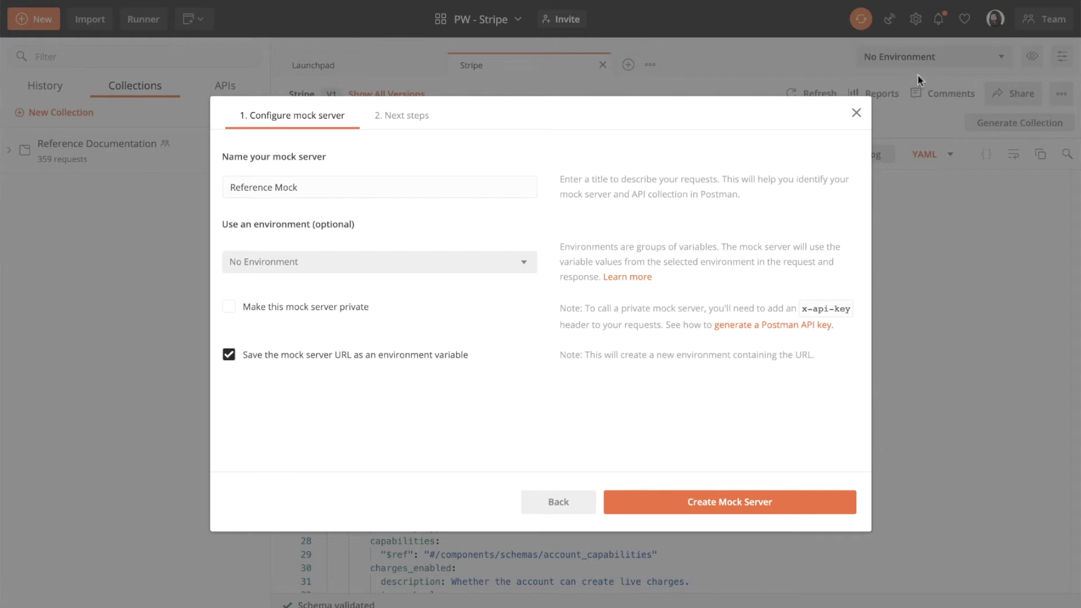
{"action": "left_click", "coordinate": [727, 502]}
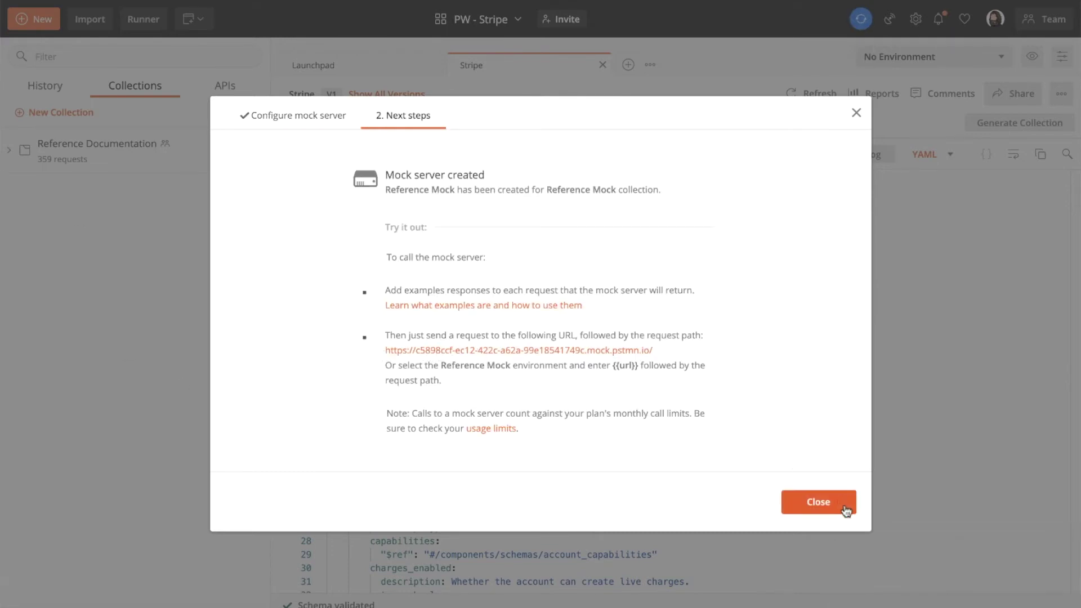
{"action": "left_click", "coordinate": [836, 503]}
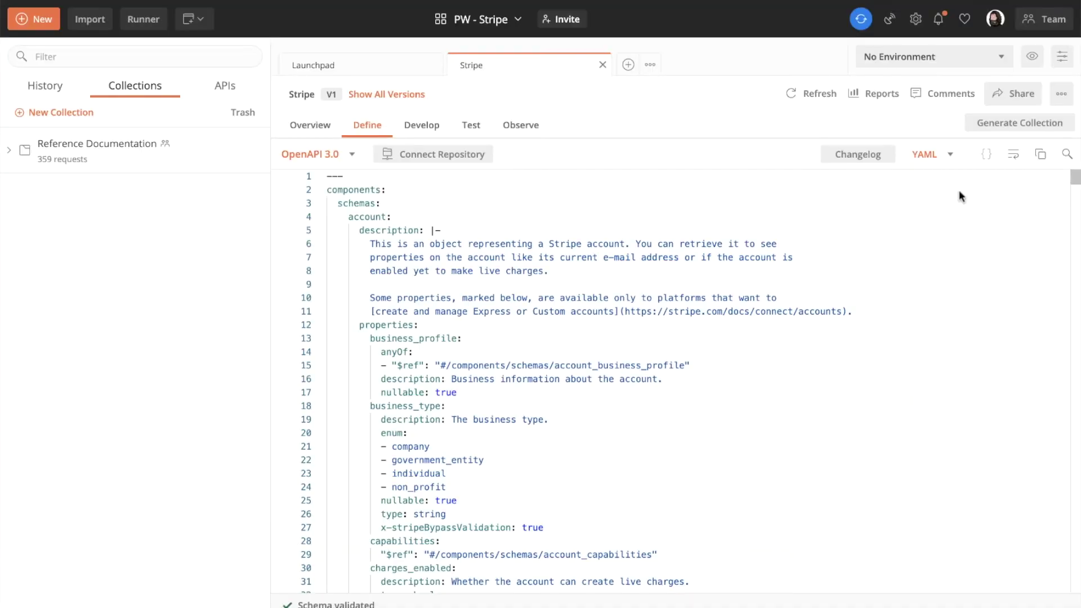
- Make Reference Mock the active environment and rename its mock server URL variable to baseUrl
{"action": "left_click", "coordinate": [1000, 58]}
{"action": "left_click", "coordinate": [947, 114]}
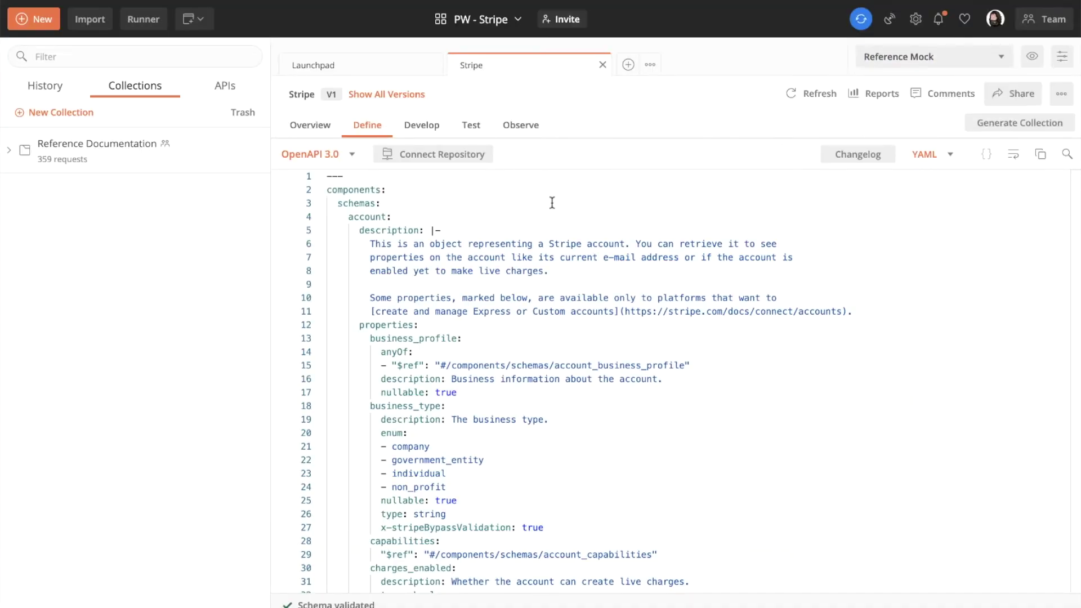
{"action": "left_click", "coordinate": [1065, 58]}
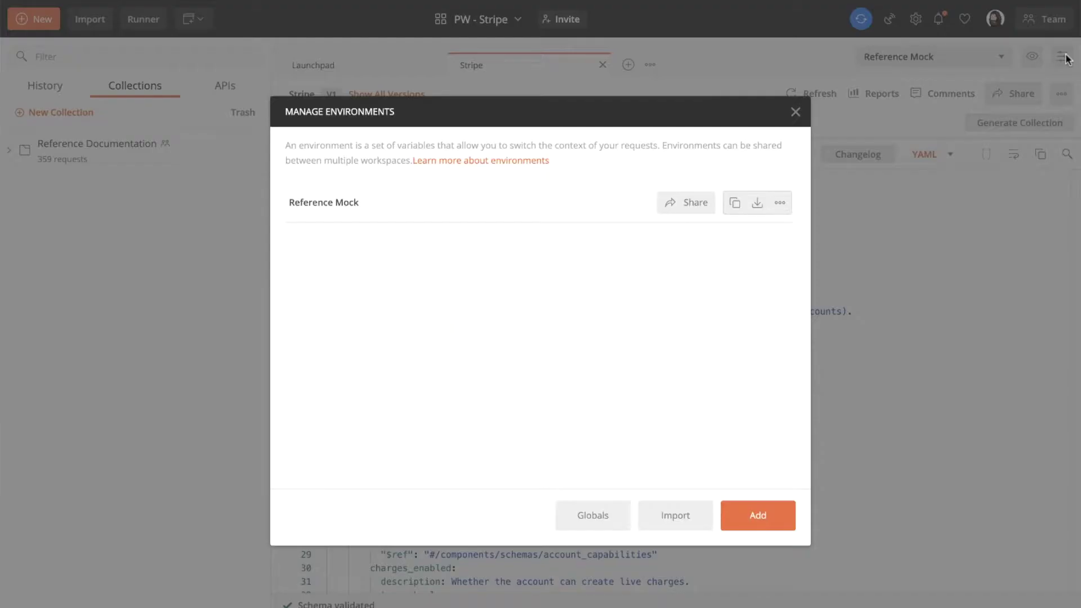
{"action": "left_click", "coordinate": [337, 204]}
{"action": "double_click", "coordinate": [327, 243]}
{"action": "type", "text": "baseUrl"}
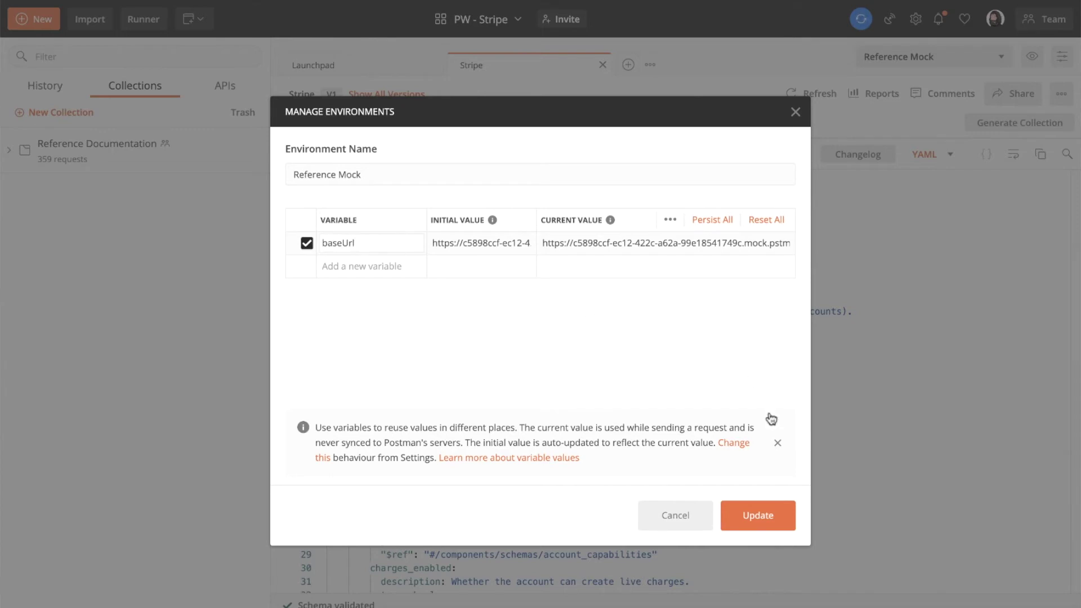
{"action": "left_click", "coordinate": [743, 531]}
{"action": "left_click", "coordinate": [744, 531]}
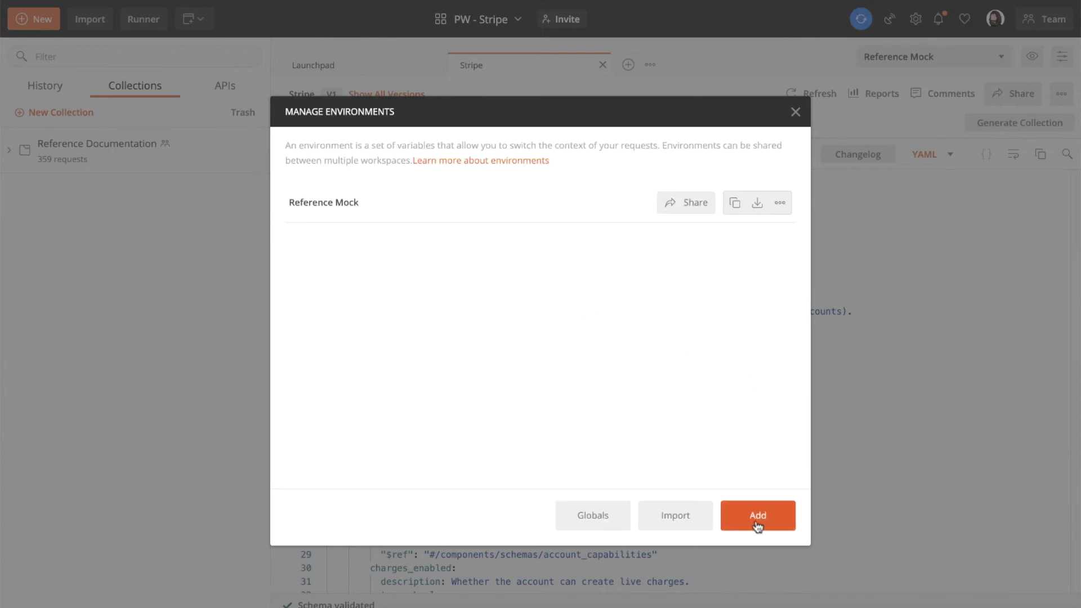
{"action": "left_click", "coordinate": [796, 112]}
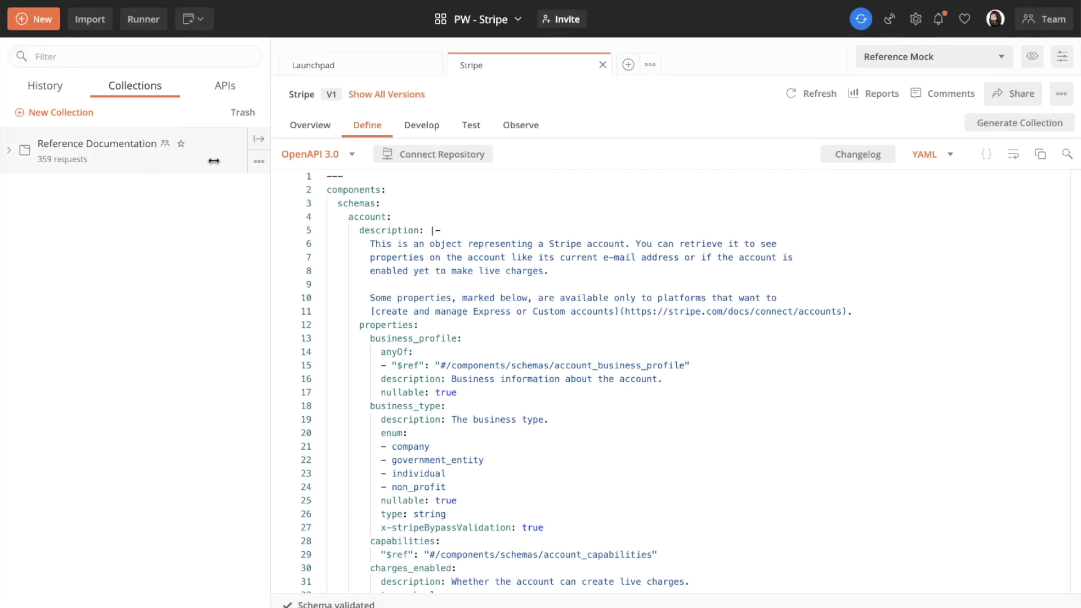
- Publish the Reference Documentation collection from its web publishing page with the current version, no environment and default styling
{"action": "left_click", "coordinate": [106, 160]}
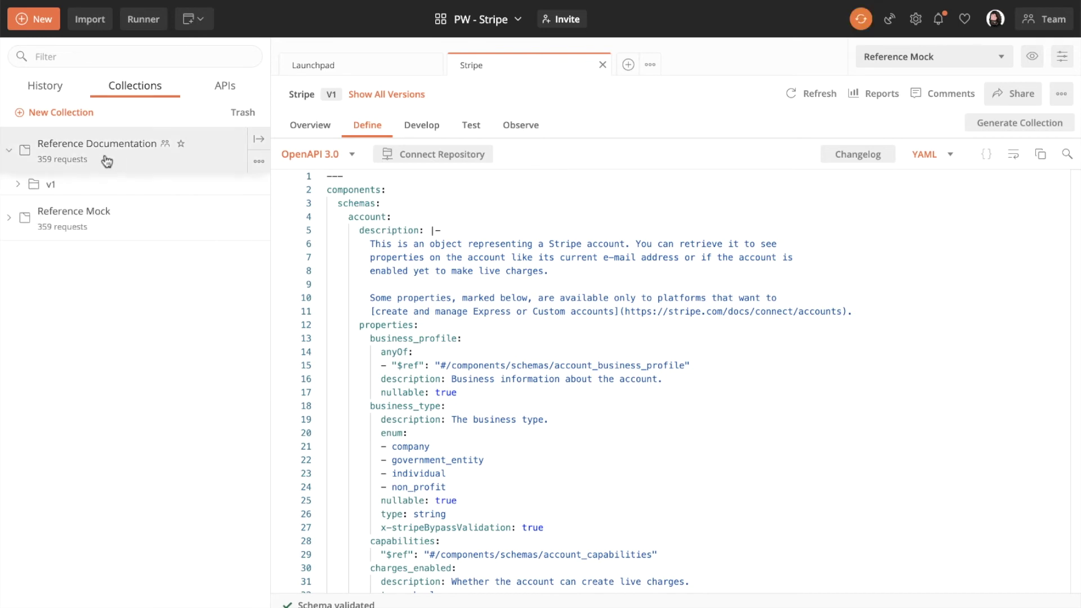
{"action": "left_click", "coordinate": [62, 186]}
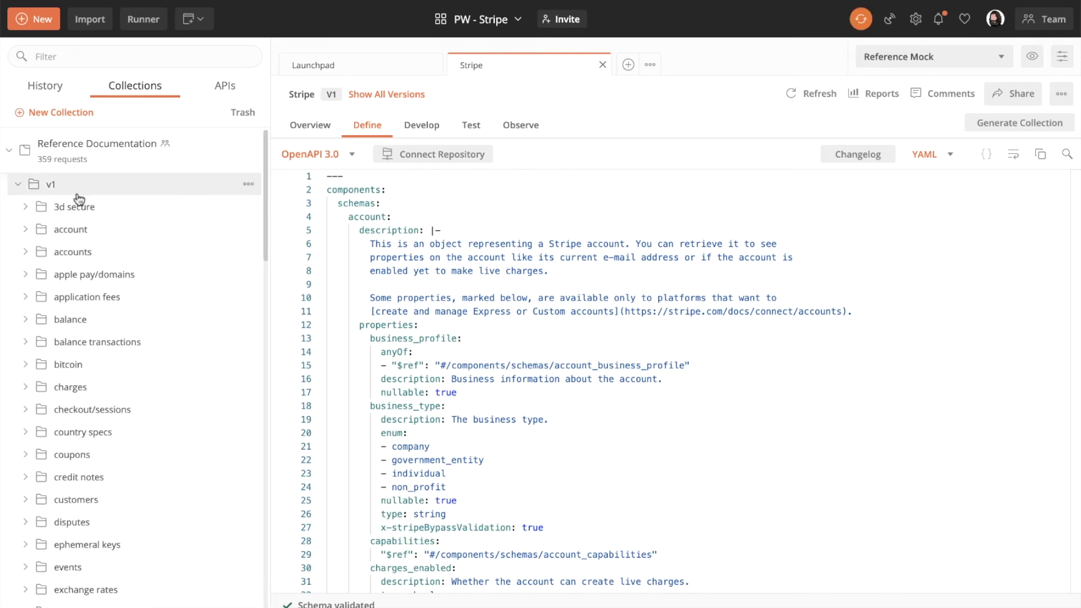
{"action": "left_click", "coordinate": [249, 161]}
{"action": "left_click", "coordinate": [165, 479]}
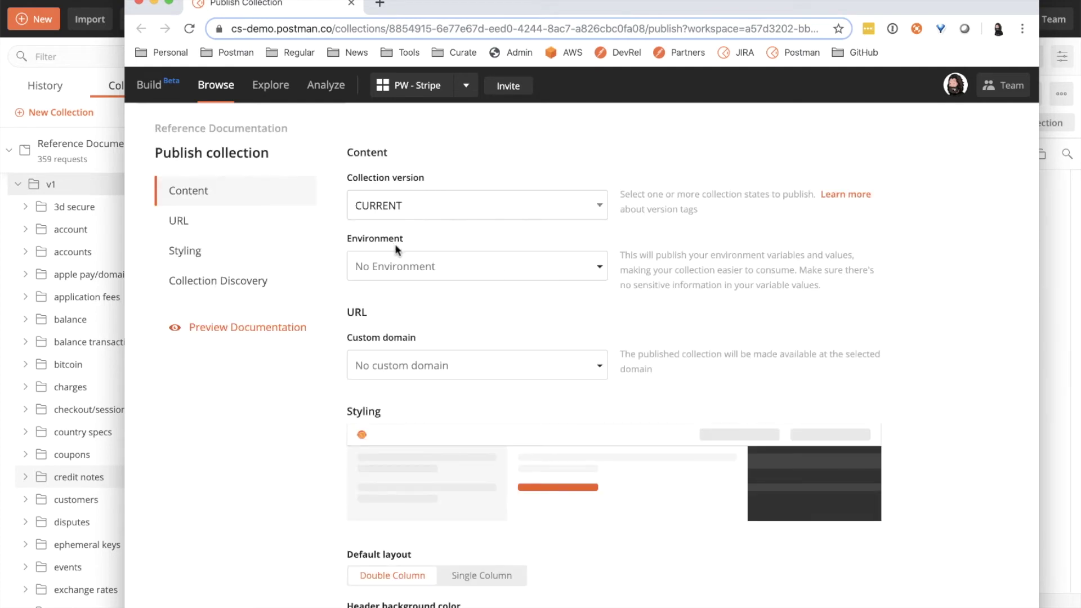
{"action": "scroll", "coordinate": [398, 348], "scroll_direction": "down", "scroll_amount": 3}
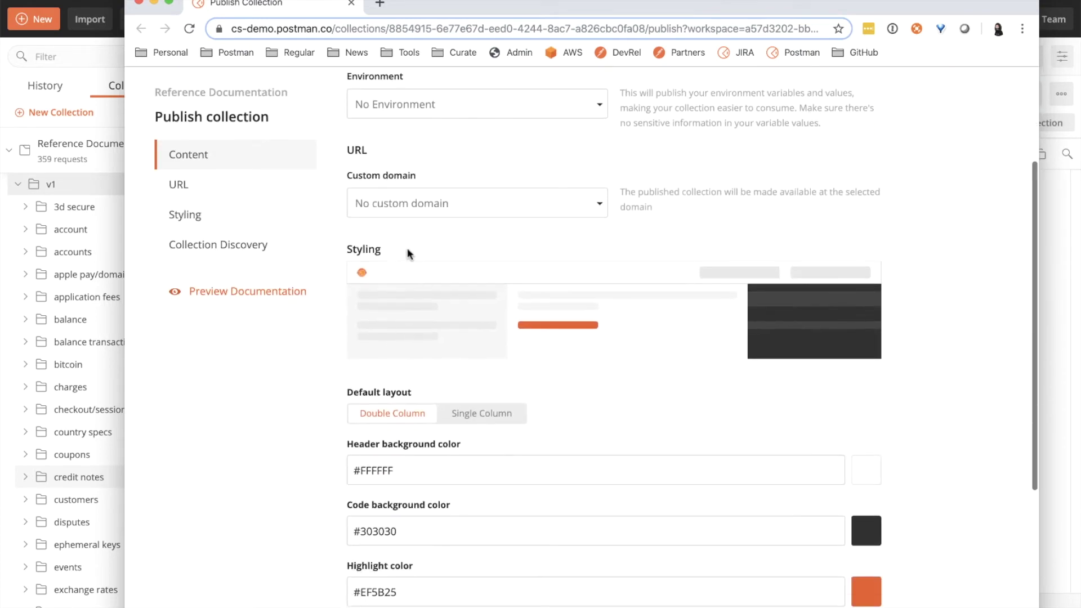
{"action": "scroll", "coordinate": [465, 226], "scroll_direction": "down", "scroll_amount": 5}
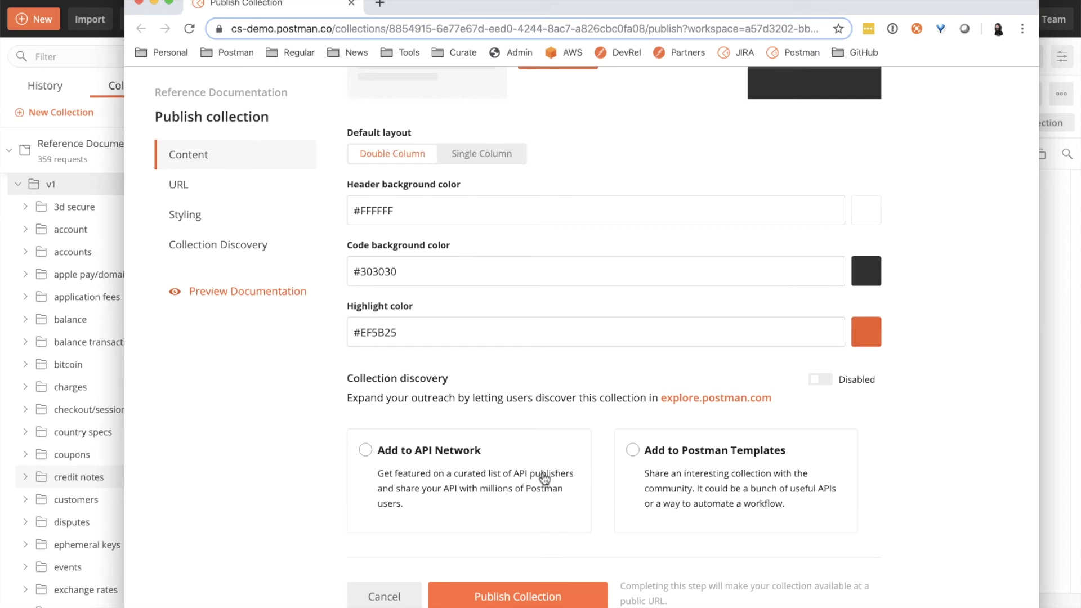
{"action": "left_click", "coordinate": [522, 591]}
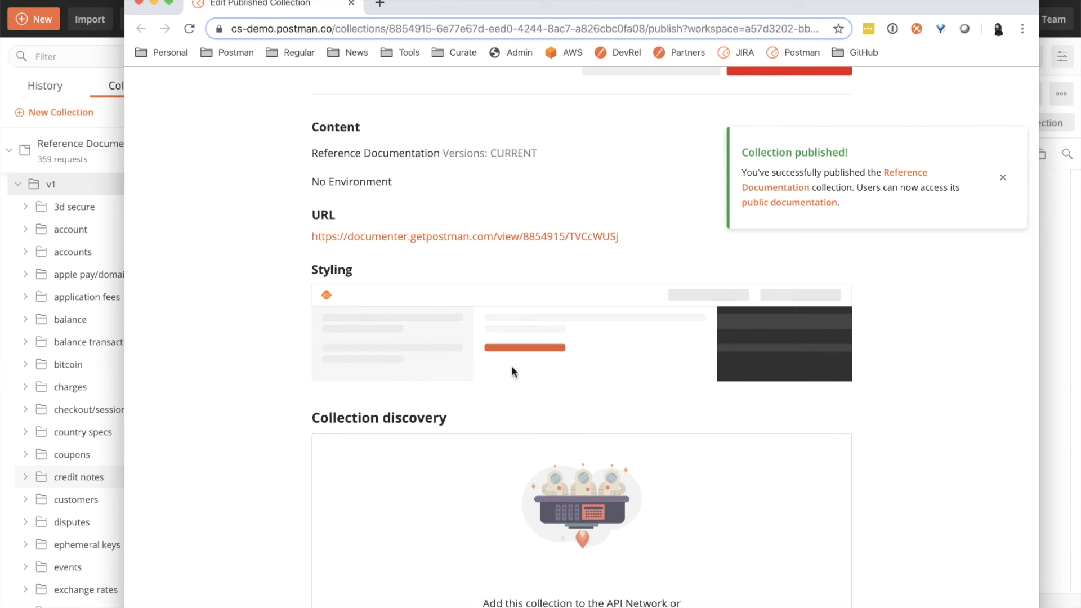
- Open the published documentation's public URL and examine the v1 folder and the 3D Secure request details
{"action": "left_click", "coordinate": [468, 239]}
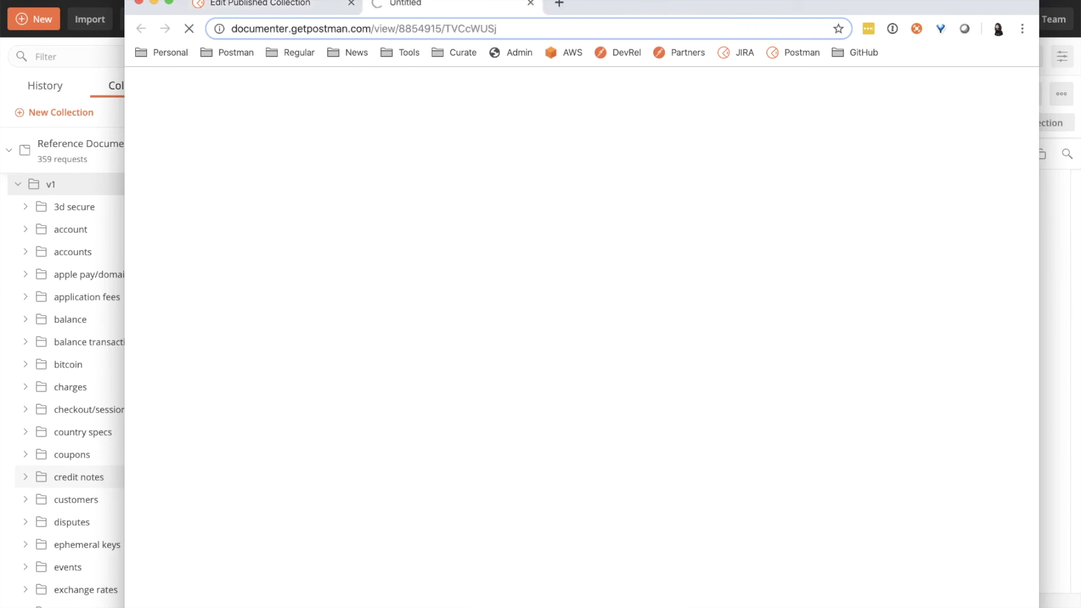
{"action": "left_click", "coordinate": [385, 26]}
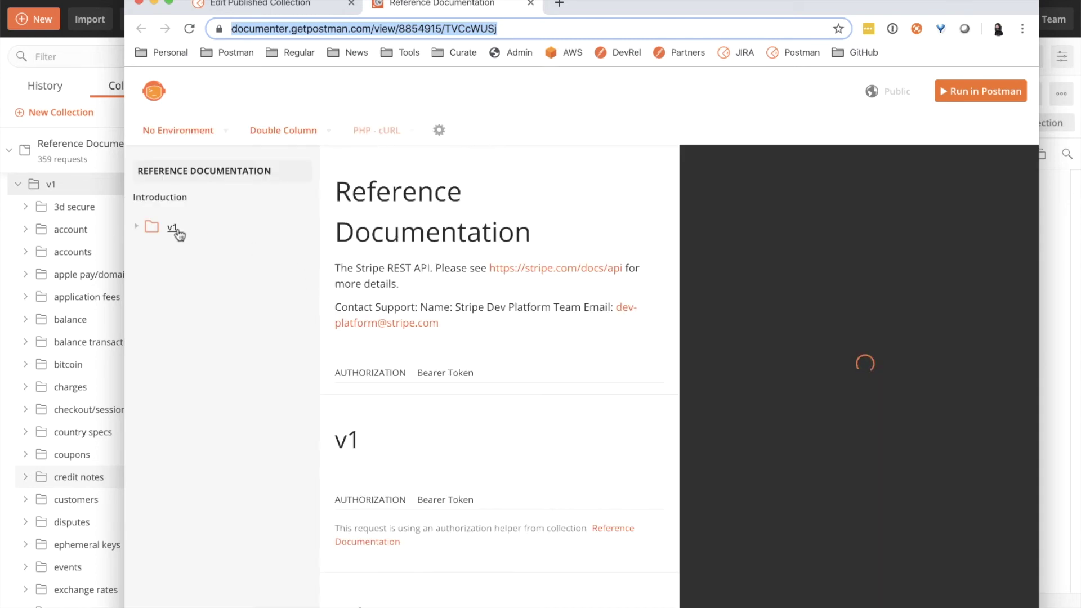
{"action": "left_click", "coordinate": [152, 227]}
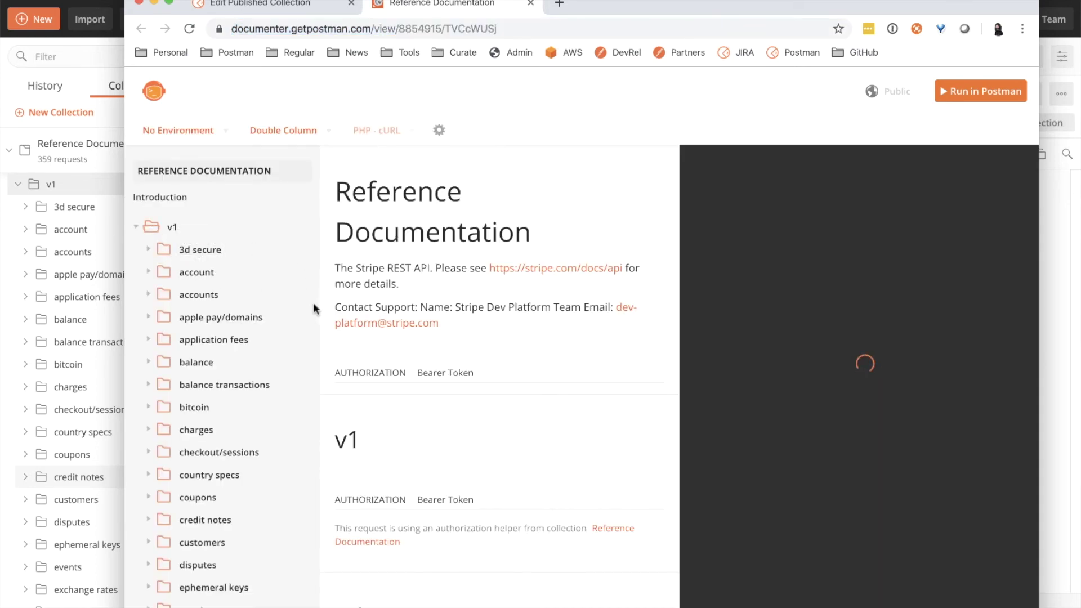
{"action": "scroll", "coordinate": [434, 307], "scroll_direction": "down", "scroll_amount": 10}
{"action": "scroll", "coordinate": [435, 304], "scroll_direction": "down", "scroll_amount": 10}
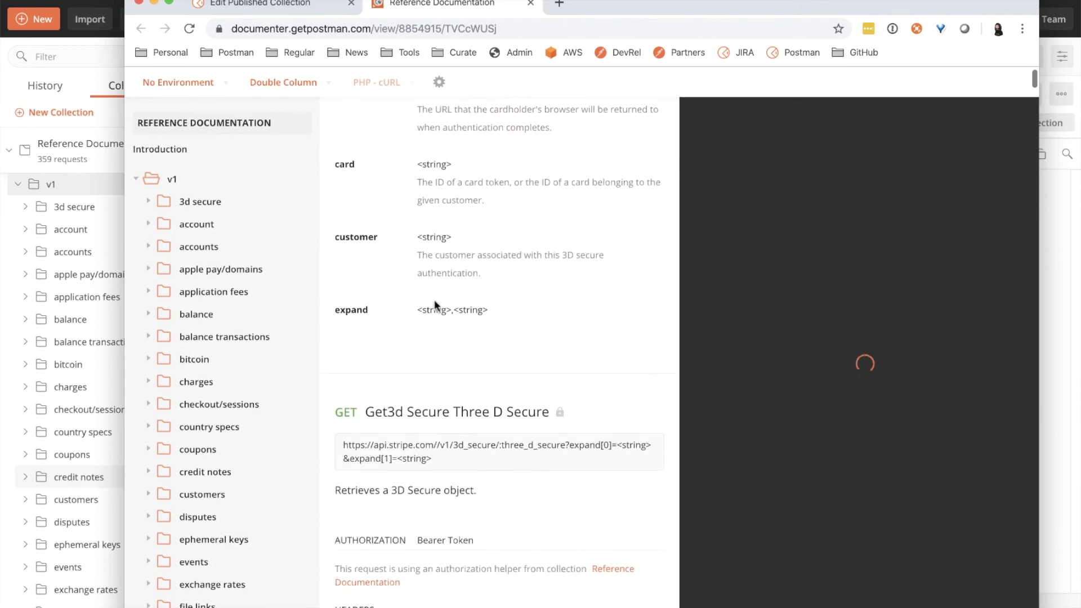
{"action": "scroll", "coordinate": [437, 307], "scroll_direction": "down", "scroll_amount": 5}
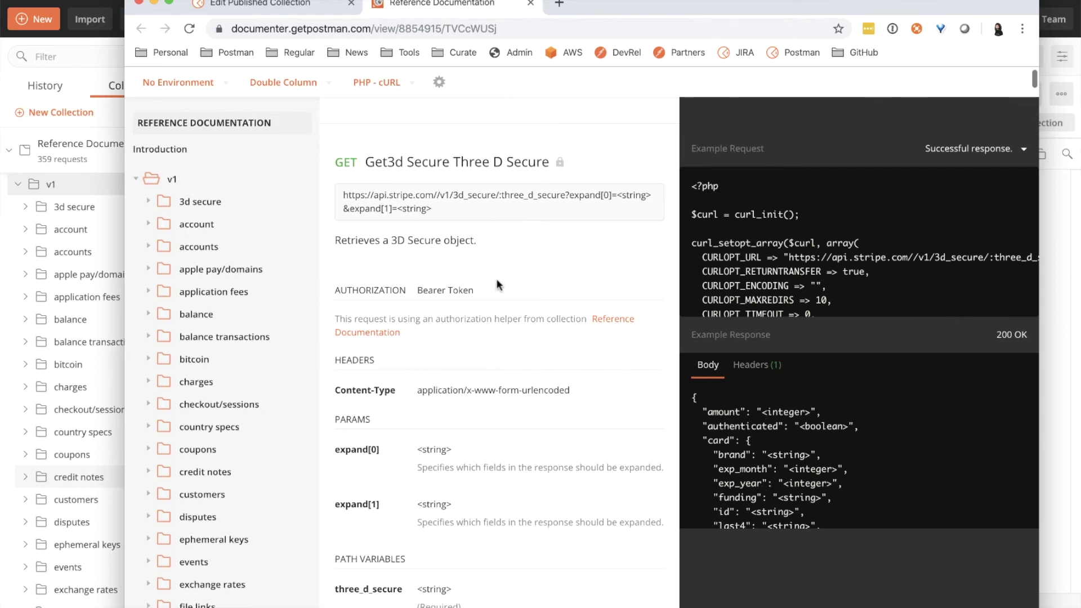
- Look over the Post3d Secure request and introduction in the published documentation, and close the browser window to return to Postman
{"action": "scroll", "coordinate": [497, 286], "scroll_direction": "down", "scroll_amount": 5}
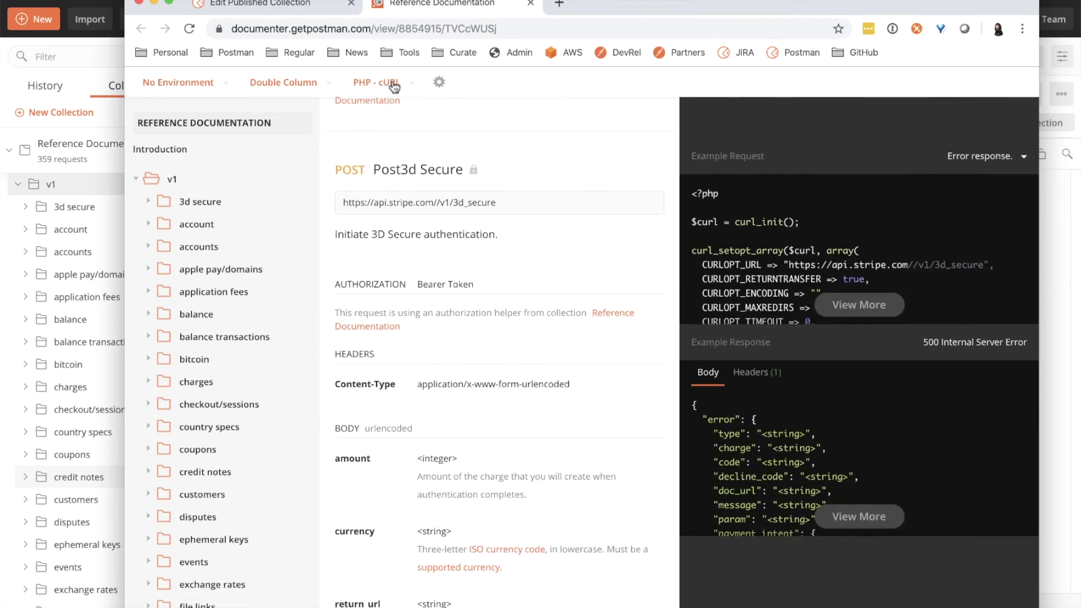
{"action": "scroll", "coordinate": [703, 192], "scroll_direction": "up", "scroll_amount": 15}
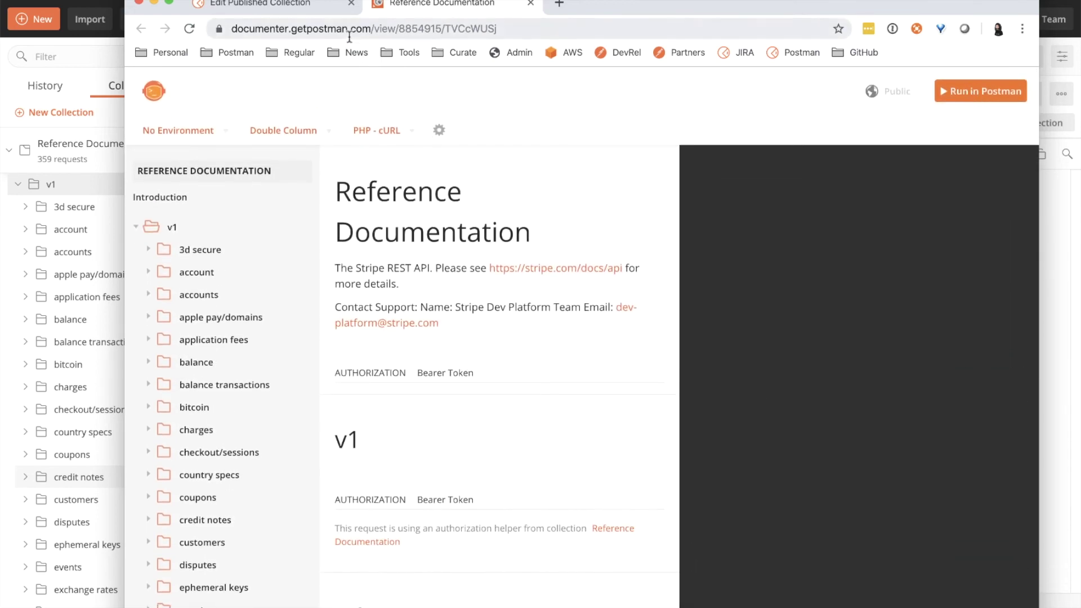
{"action": "left_click", "coordinate": [349, 35]}
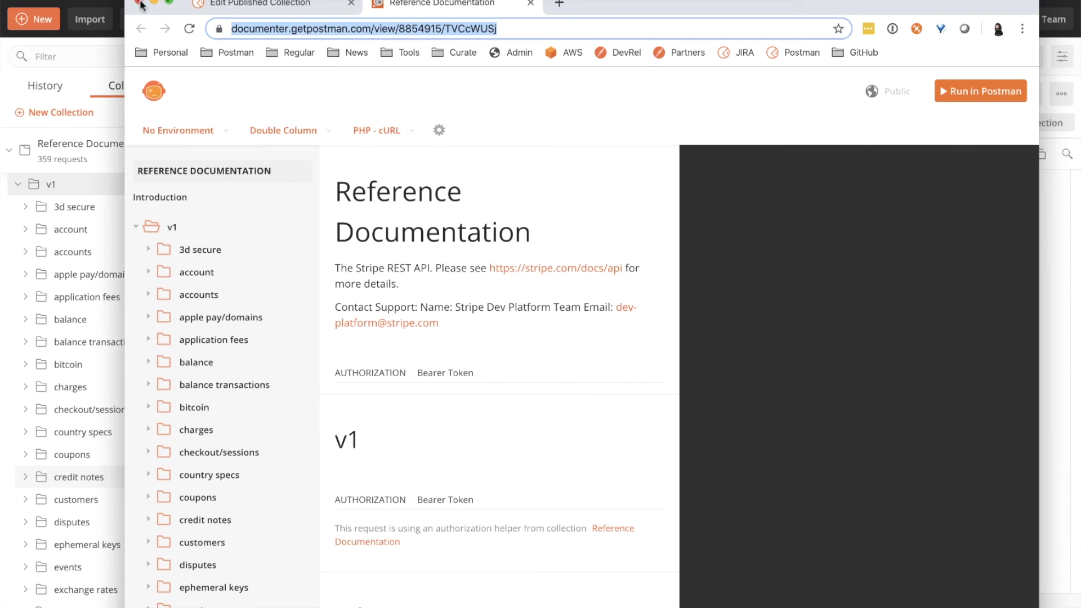
{"action": "left_click", "coordinate": [140, 3]}
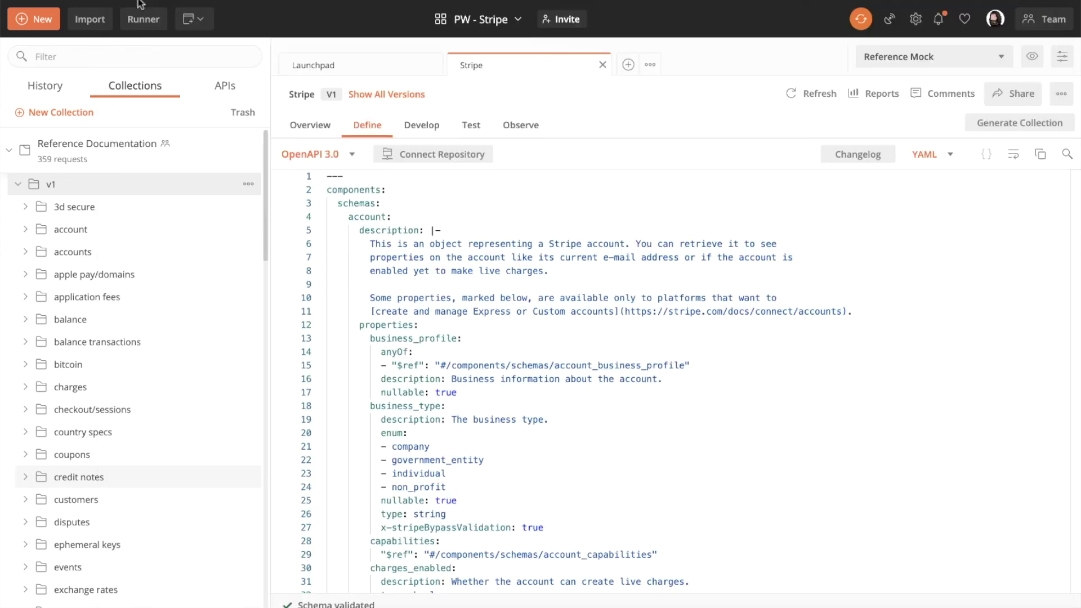
- Send the Get Account request from the account folder of Reference Documentation using the Reference Mock environment, and examine the response body
{"action": "left_click", "coordinate": [72, 162]}
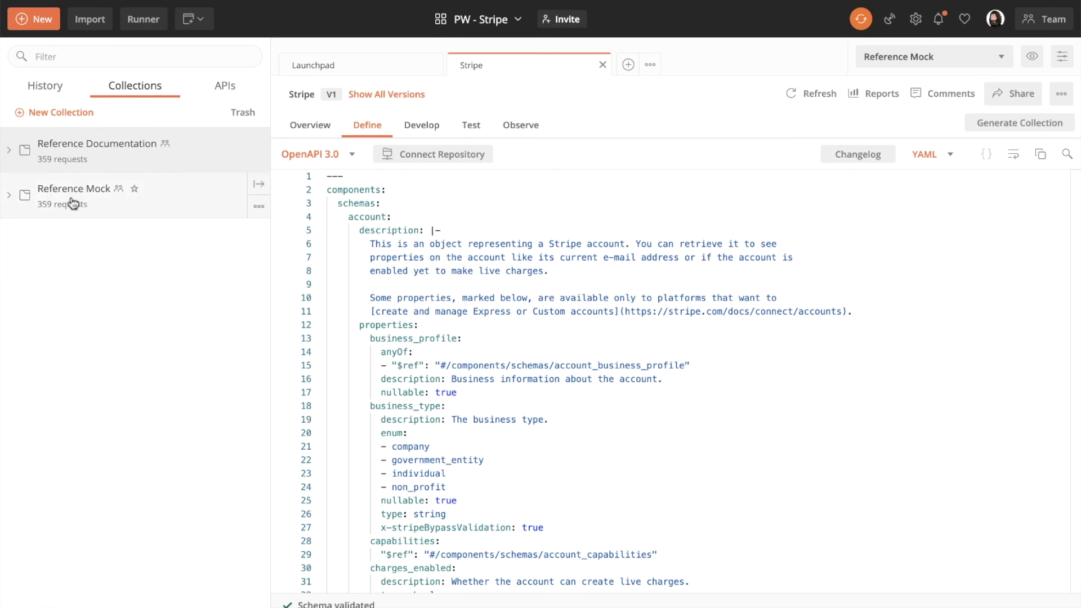
{"action": "left_click", "coordinate": [102, 151]}
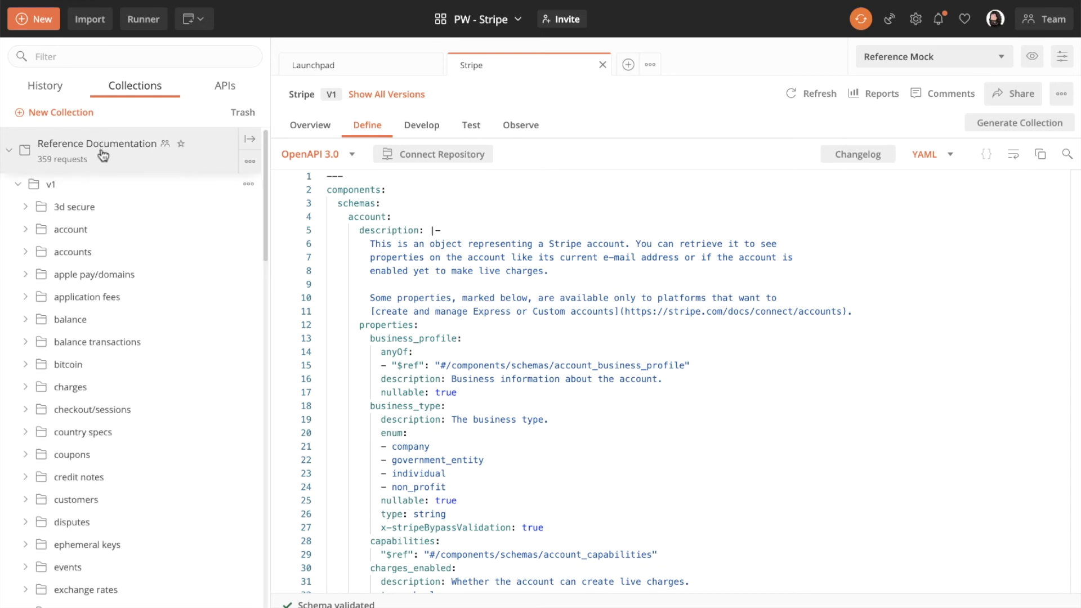
{"action": "left_click", "coordinate": [75, 236]}
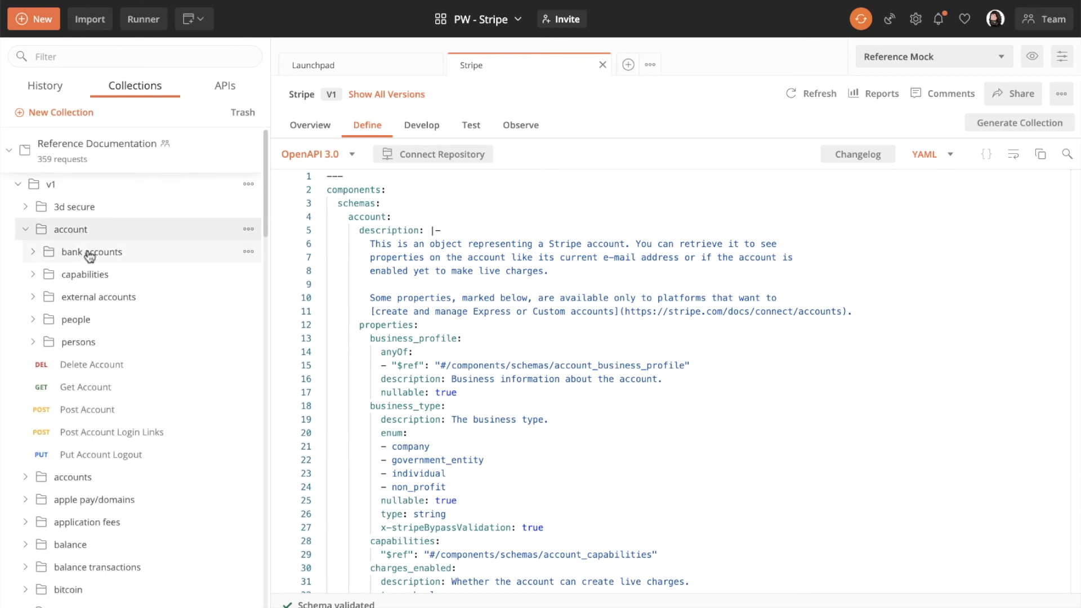
{"action": "left_click", "coordinate": [92, 395]}
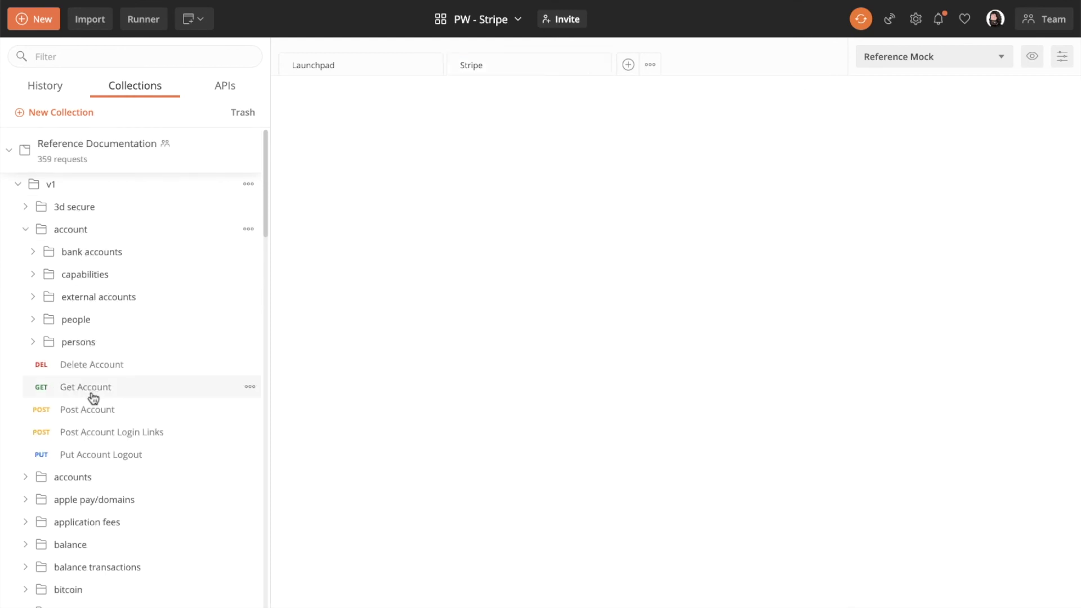
{"action": "left_click", "coordinate": [961, 133]}
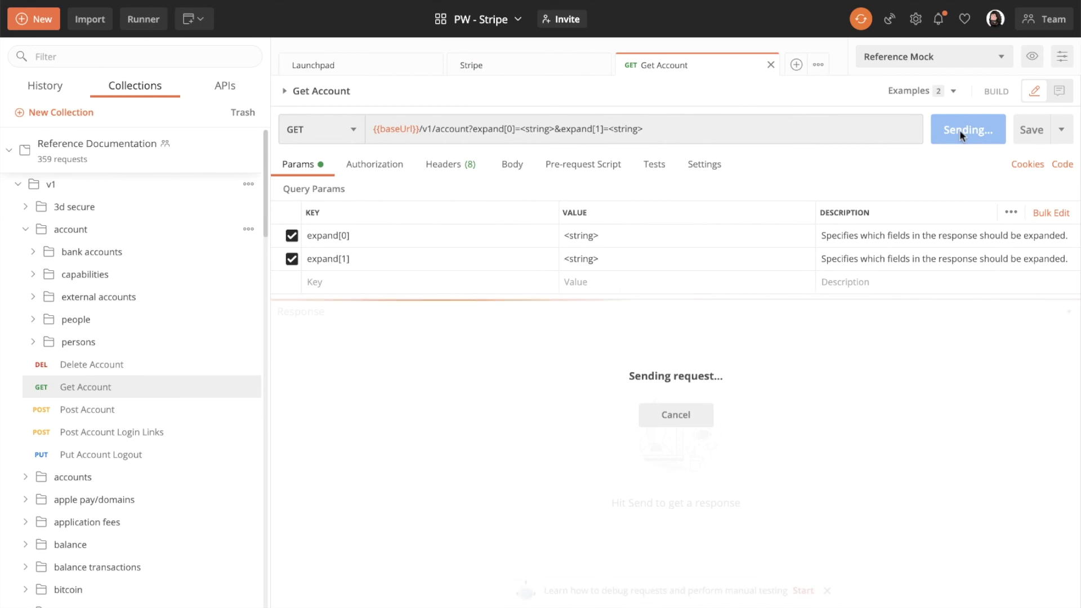
{"action": "scroll", "coordinate": [622, 463], "scroll_direction": "down", "scroll_amount": 2}
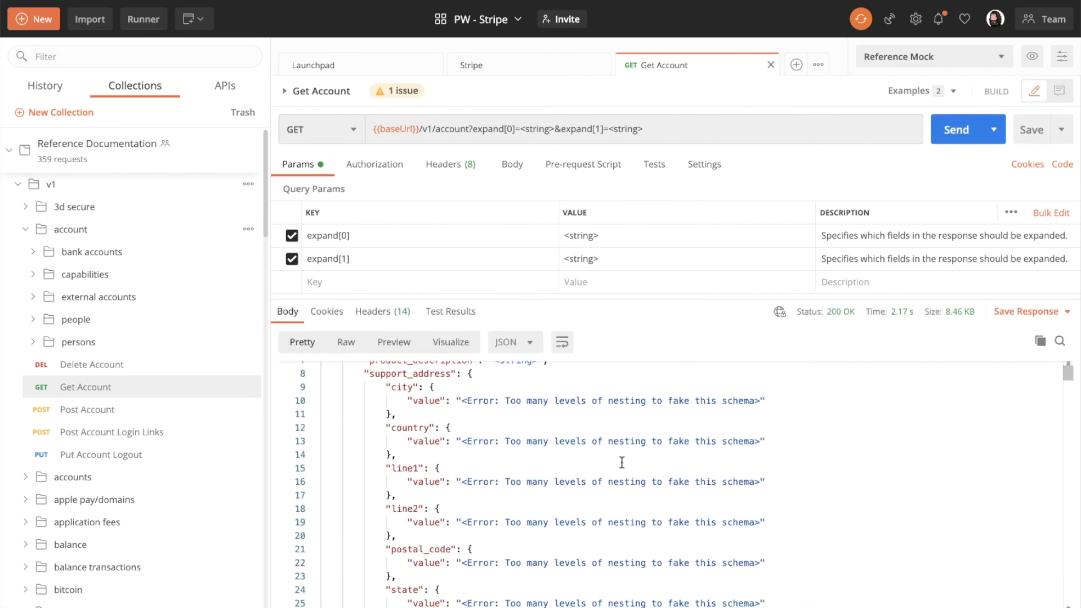
{"action": "scroll", "coordinate": [549, 495], "scroll_direction": "up", "scroll_amount": 2}
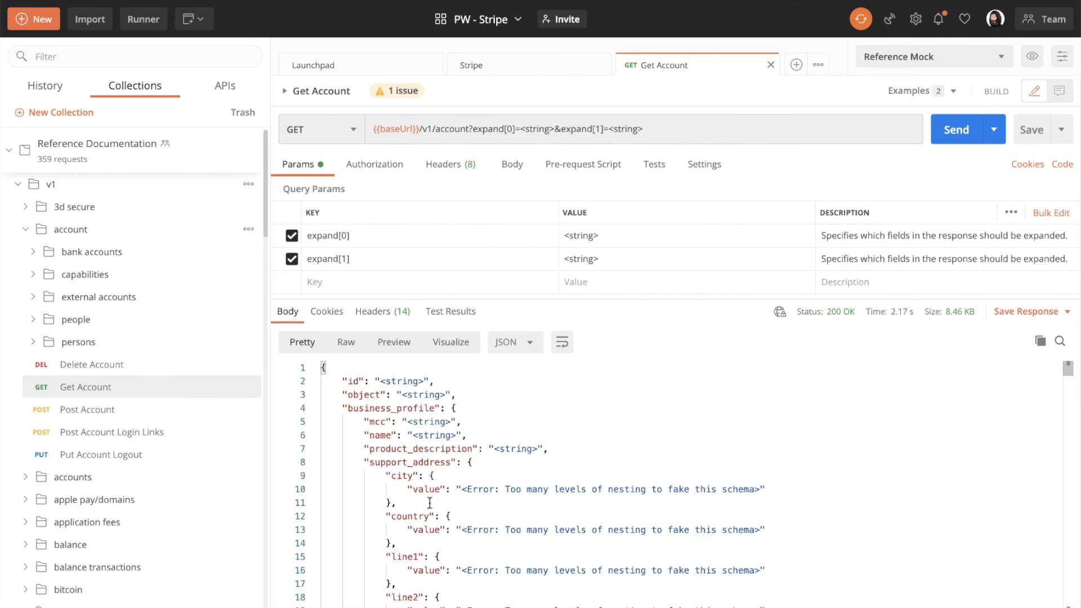
{"action": "scroll", "coordinate": [429, 503], "scroll_direction": "down", "scroll_amount": 20}
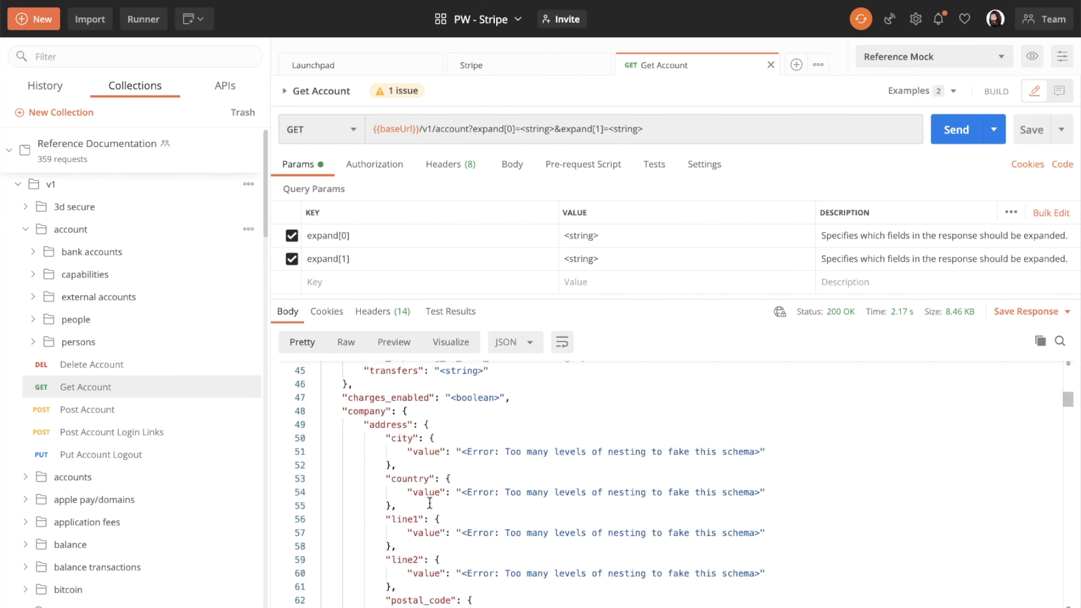
{"action": "scroll", "coordinate": [430, 502], "scroll_direction": "down", "scroll_amount": 10}
{"action": "scroll", "coordinate": [423, 504], "scroll_direction": "up", "scroll_amount": 20}
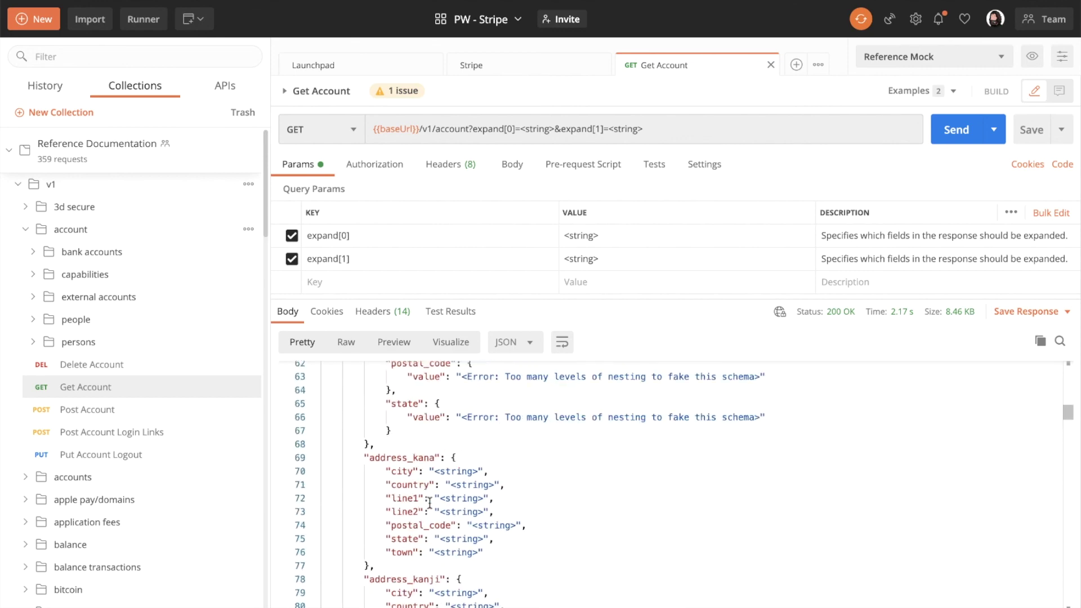
- Close the Get Account request and collapse the Reference Documentation collection, leaving Reference Mock collapsed too
{"action": "left_click", "coordinate": [771, 65]}
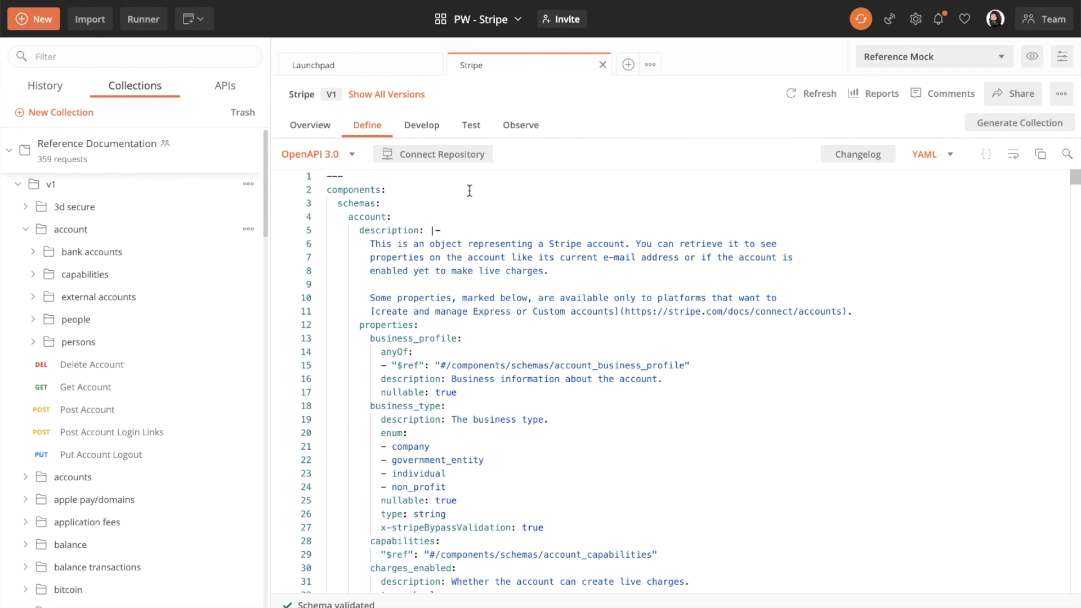
{"action": "left_click", "coordinate": [104, 159]}
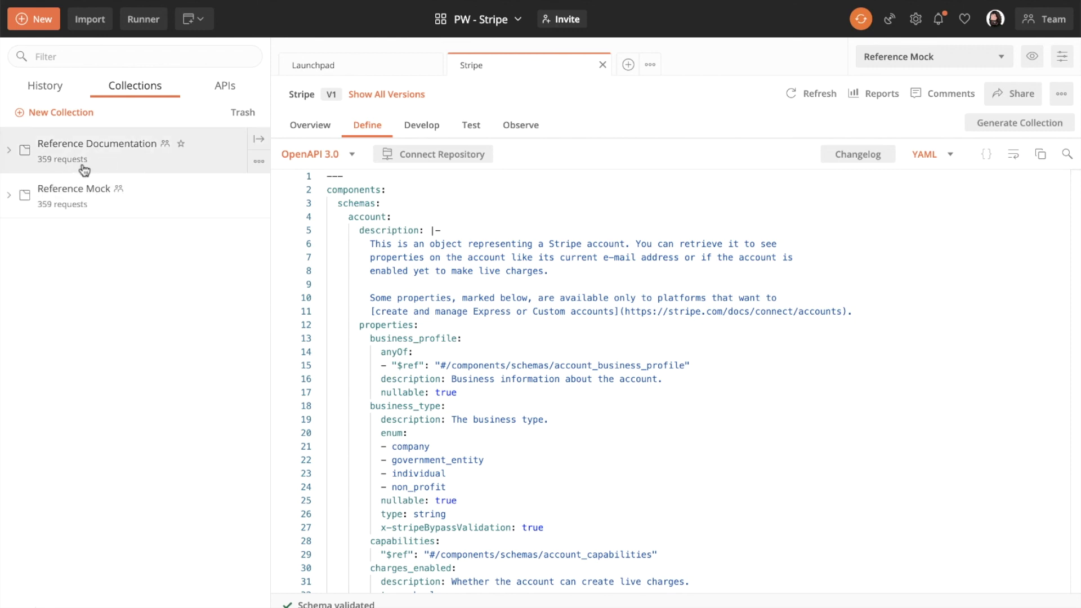
{"action": "left_click", "coordinate": [85, 202]}
{"action": "left_click", "coordinate": [85, 202]}
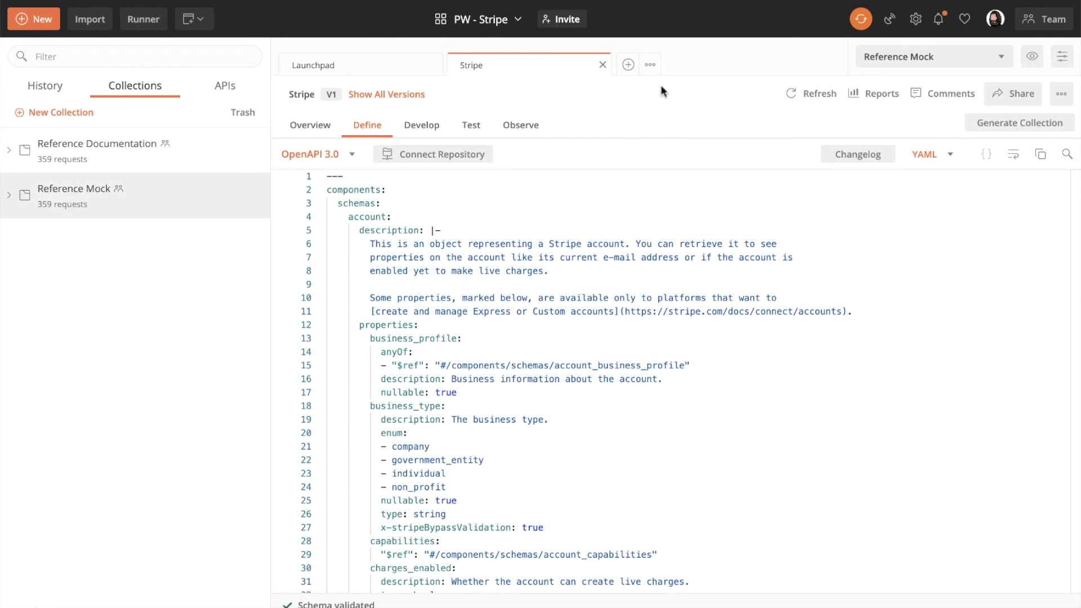
{"action": "left_click", "coordinate": [434, 219]}
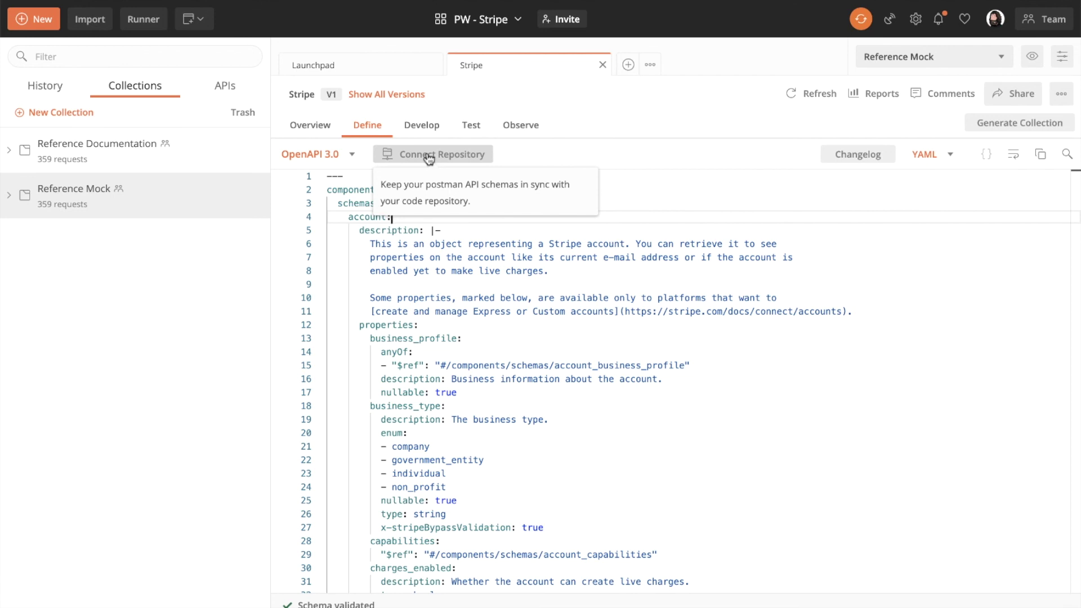
{"action": "left_click", "coordinate": [414, 244]}
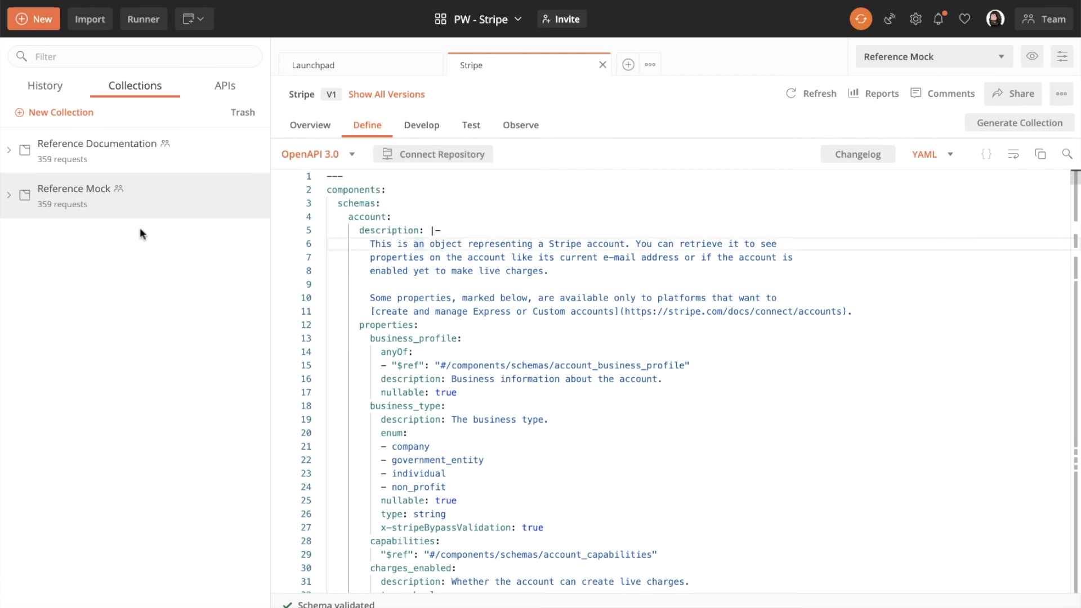